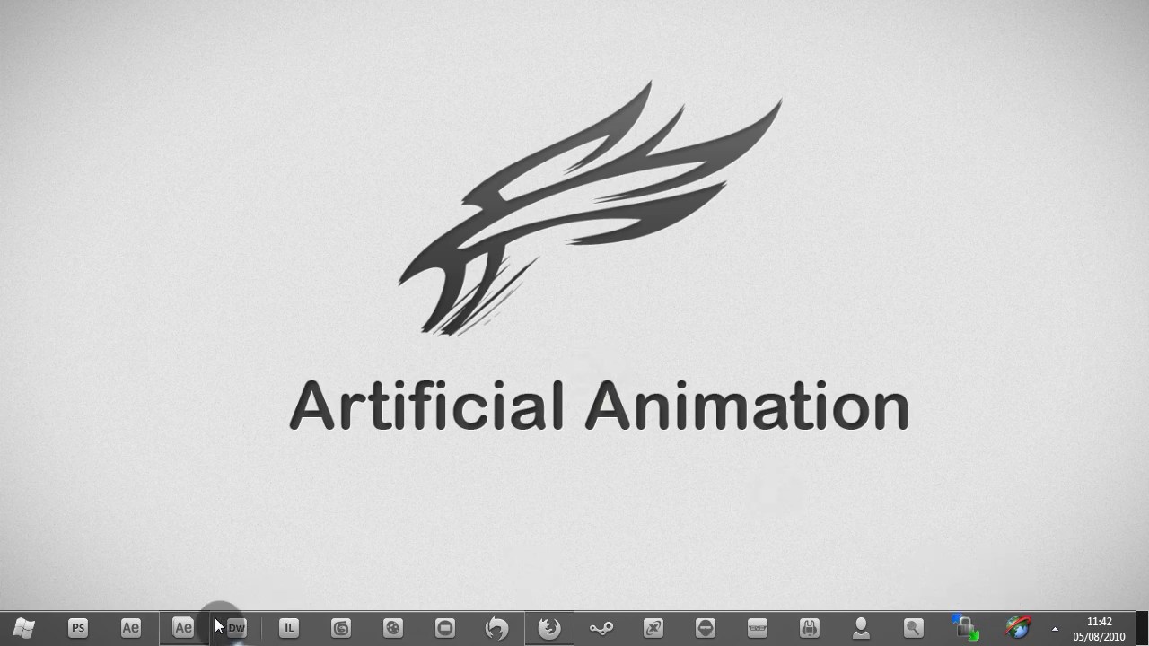
Restore the After Effects window with the three-layer gameplay composition
left_click(184, 627)
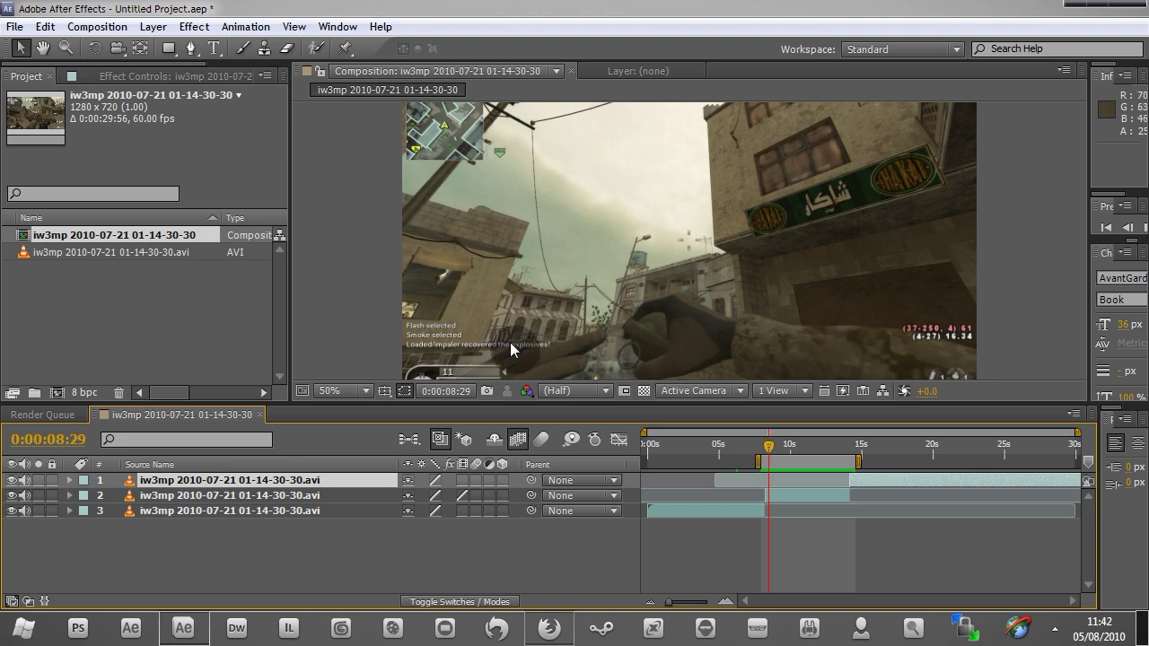
Select the gameplay AVI footage item and scrub ahead to about 12 seconds
left_click(130, 256)
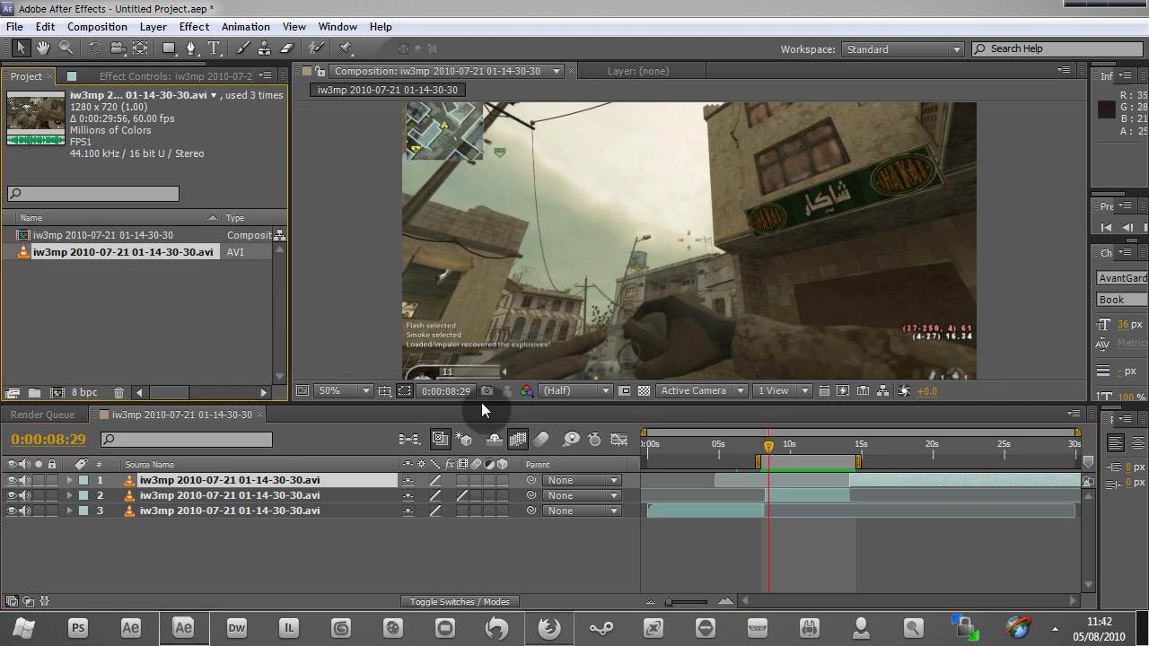
mouse_move(768, 445)
left_mouse_down()
mouse_move(854, 447)
mouse_move(766, 439)
left_mouse_up()
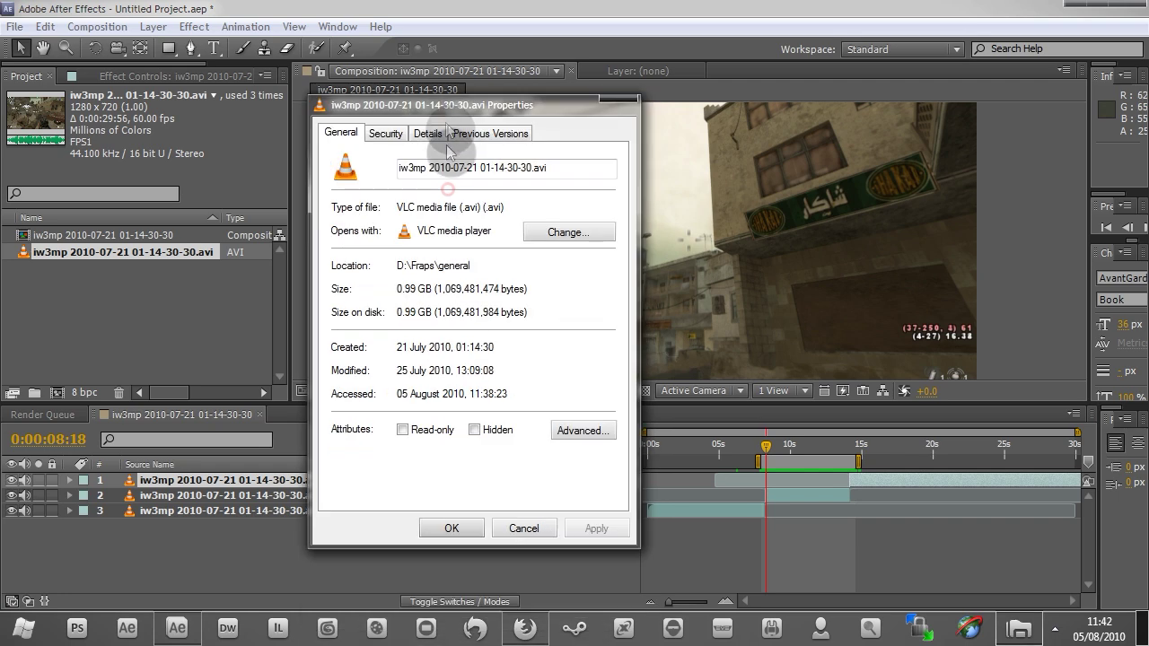
Check the clip's 1280×720, 60 frames/second details, then cancel the Properties dialog
left_click(428, 144)
left_click_drag(610, 231, 608, 263)
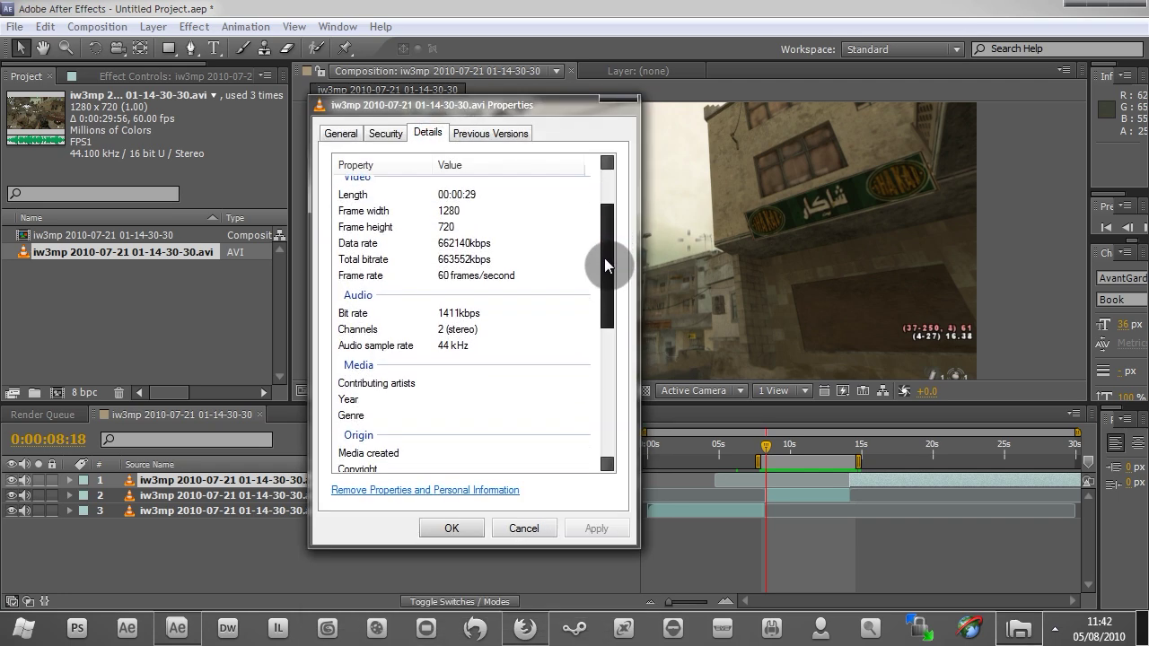
left_click(356, 280)
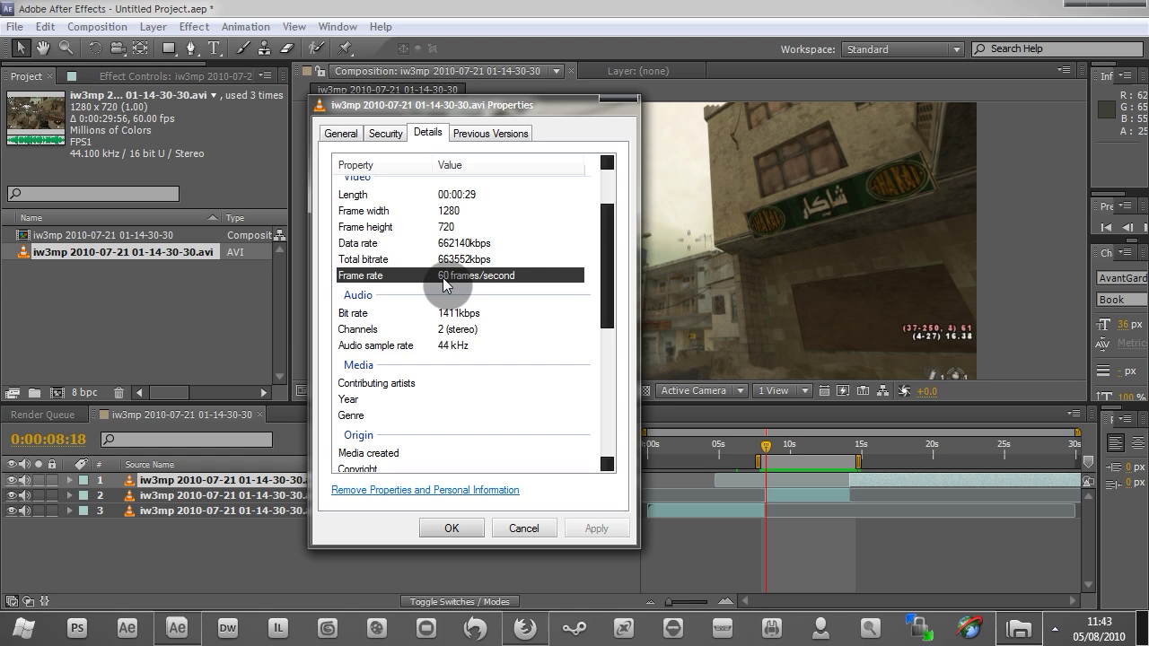
left_click(523, 527)
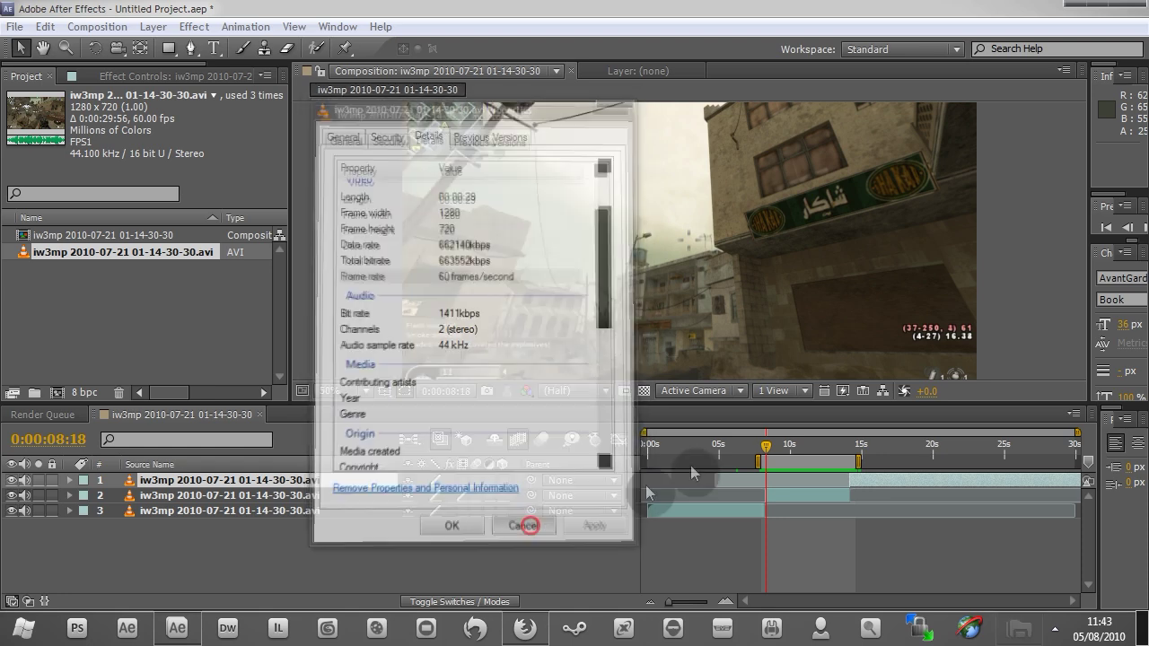
At about 10 seconds, select layer 2, maximize the viewer and play the footage
left_click_drag(771, 442, 792, 440)
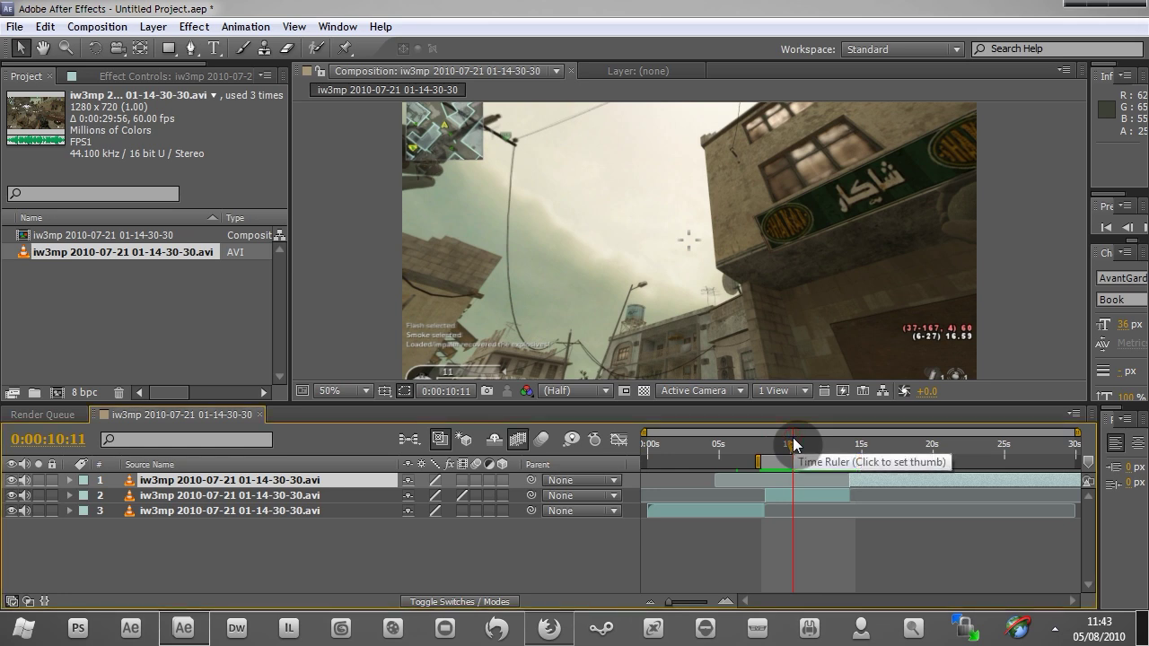
left_click(757, 313)
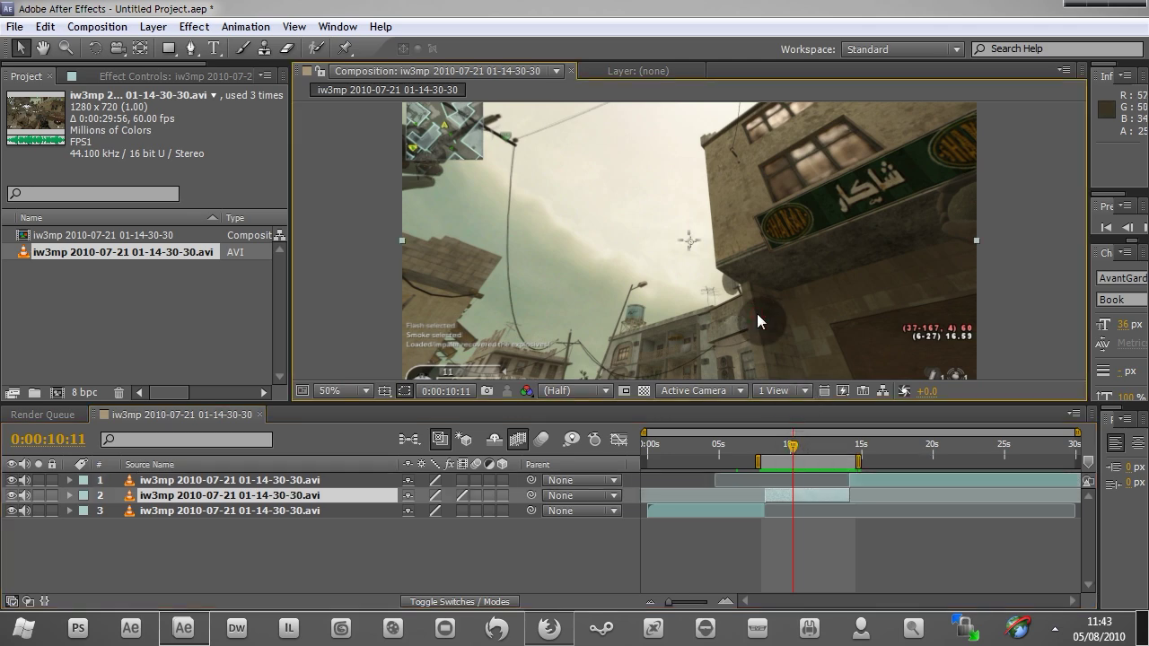
key("grave")
key("space")
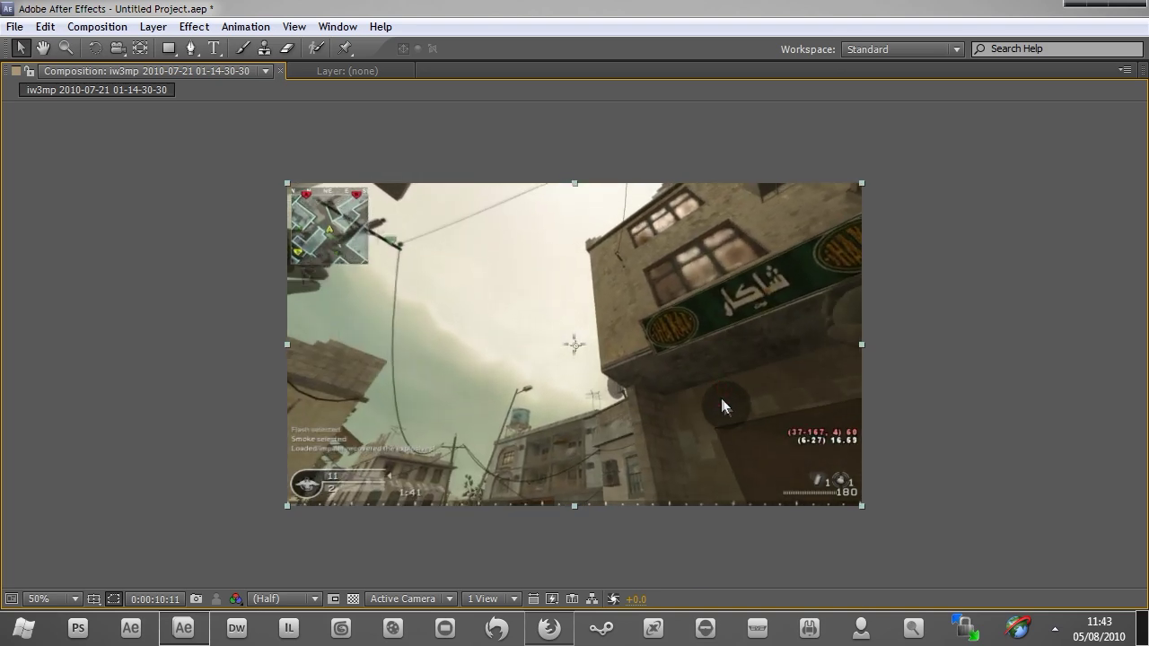
Return to the normal workspace and step back to frame 0:00:09:37
key("grave")
left_click(786, 449)
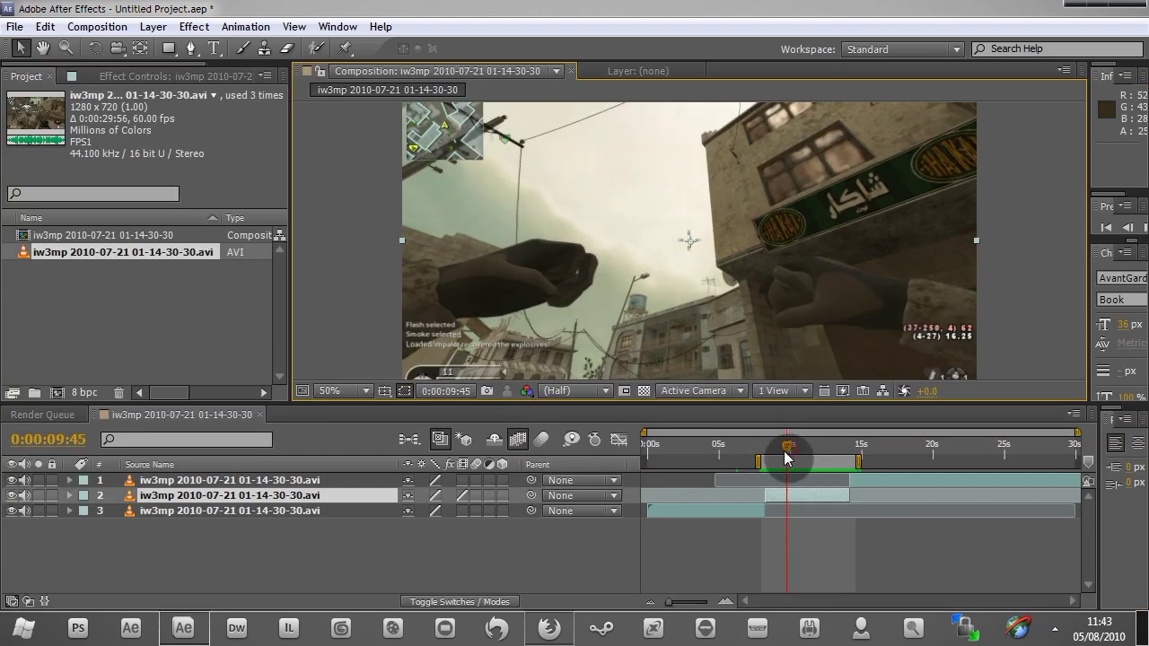
left_click_drag(786, 457, 783, 457)
Zoom the maximized viewer onto the ghosted on-screen text, then restore the layout and zoom out
key("grave")
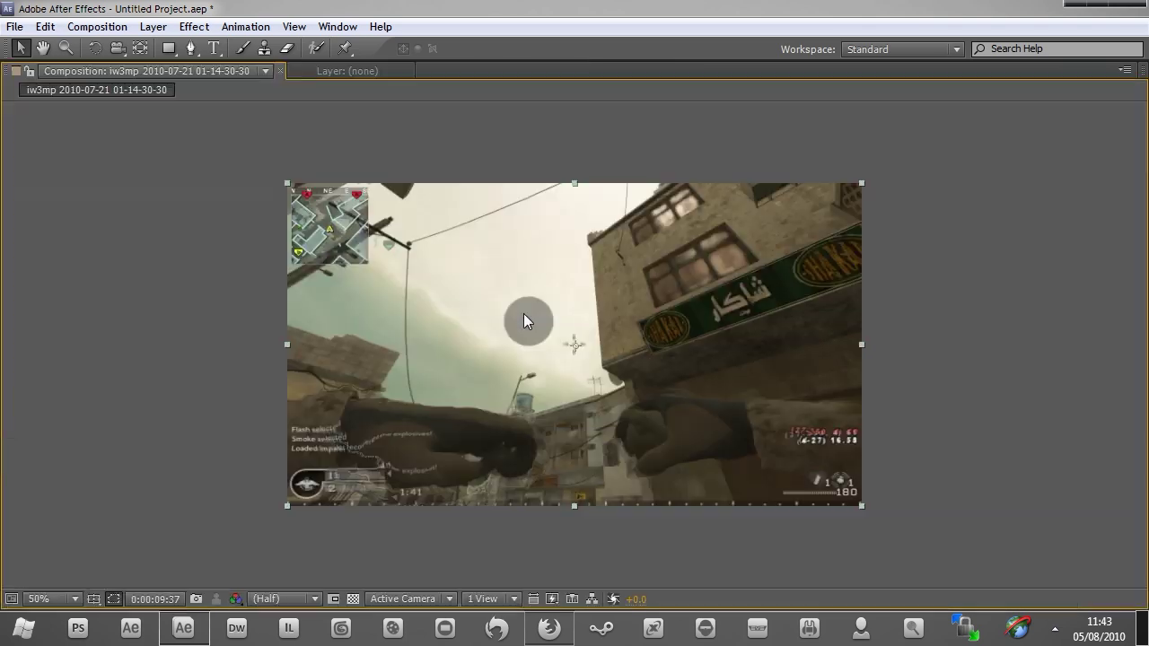
scroll(524, 322, "up", 2)
left_click_drag(498, 288, 549, 354)
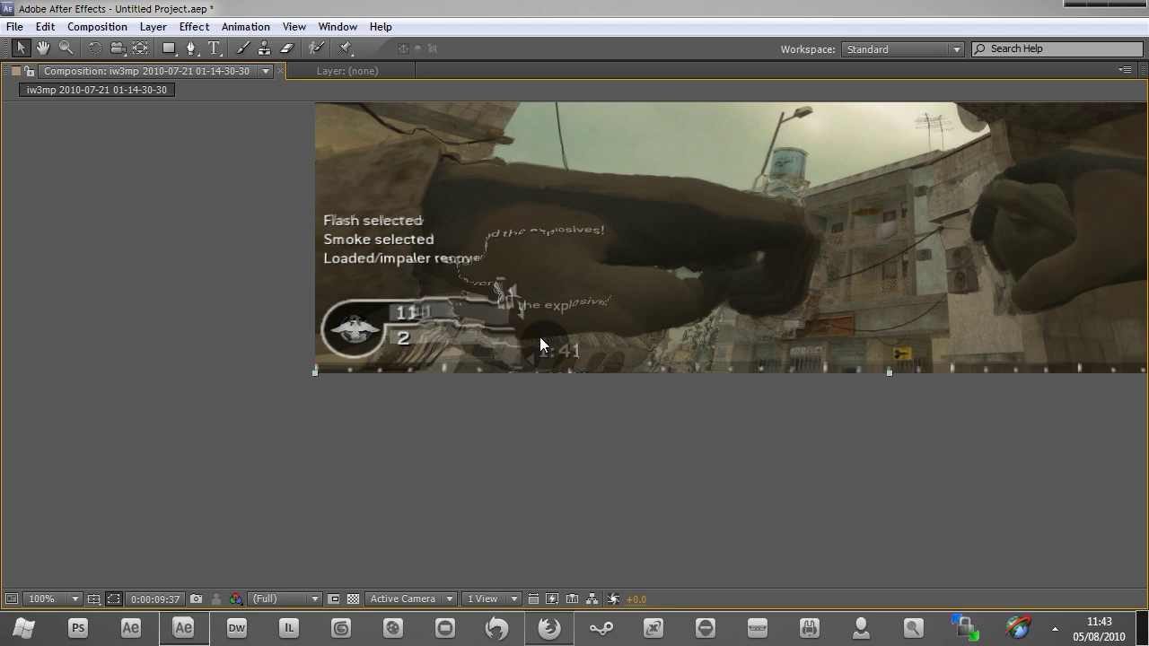
key("grave")
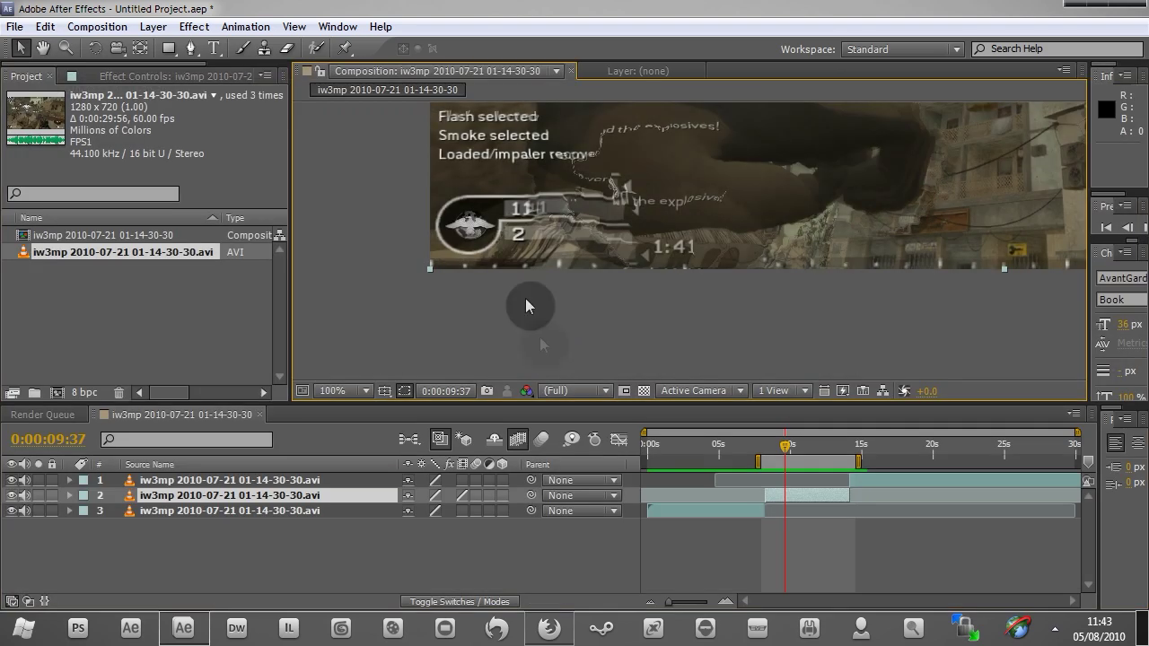
left_click_drag(728, 166, 561, 353)
scroll(673, 235, "down", 2)
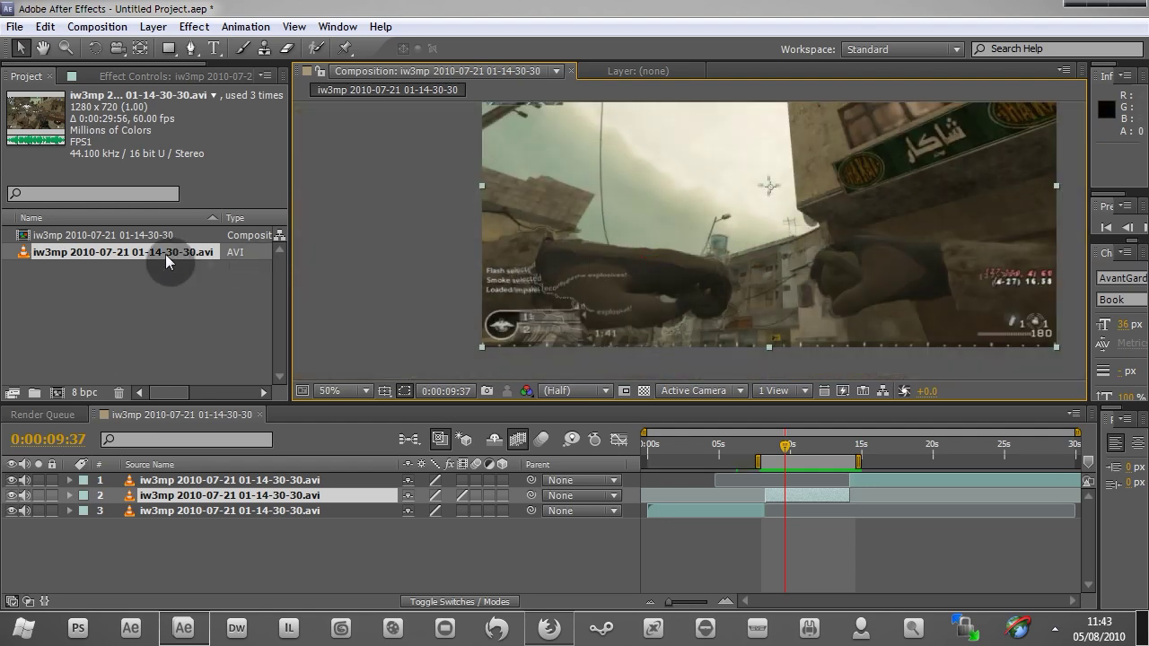
left_click(106, 254)
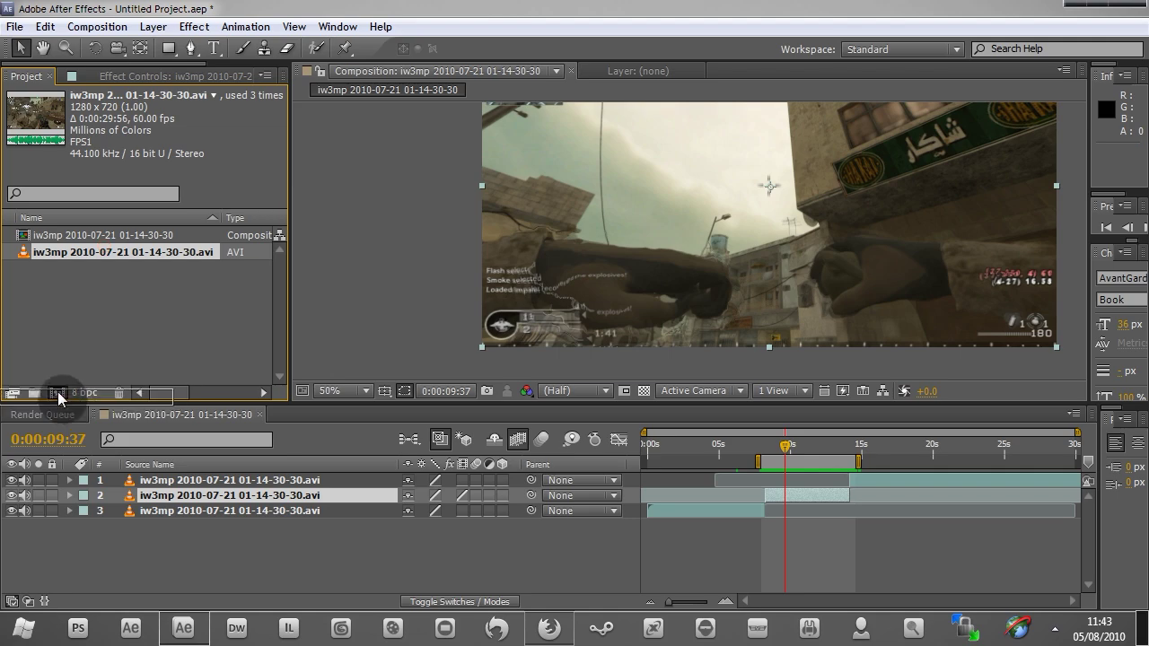
left_click(58, 395)
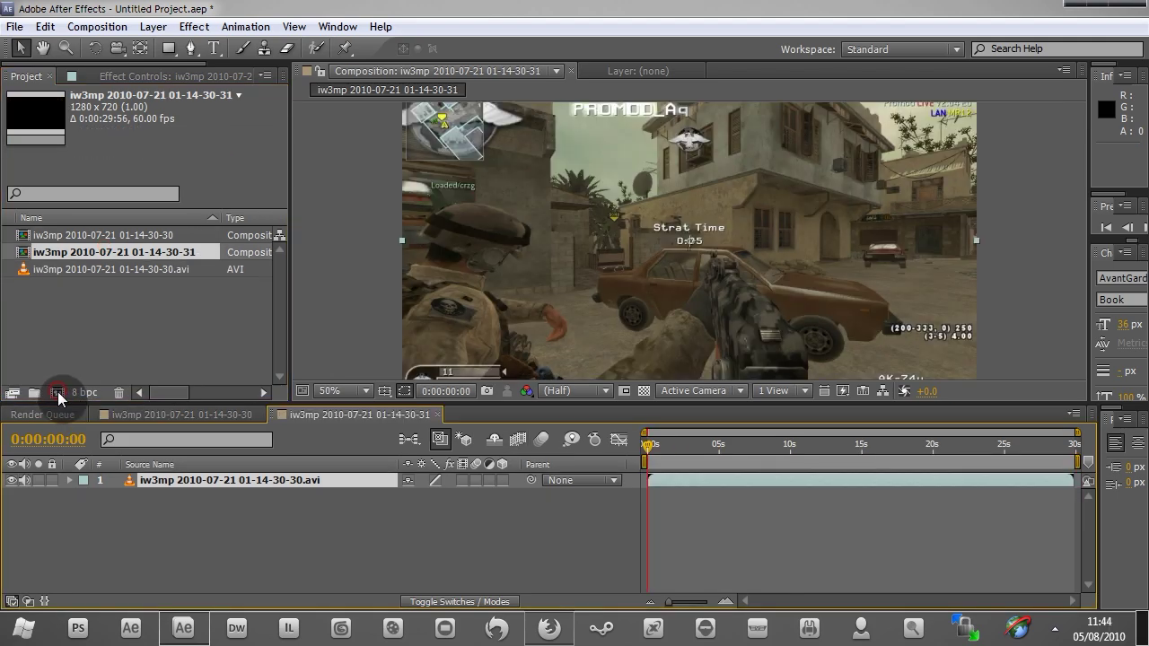
left_click_drag(648, 446, 795, 449)
Check the frame rate in Composition Settings, cancel without changes, and scrub back
left_click(97, 26)
left_click(90, 45)
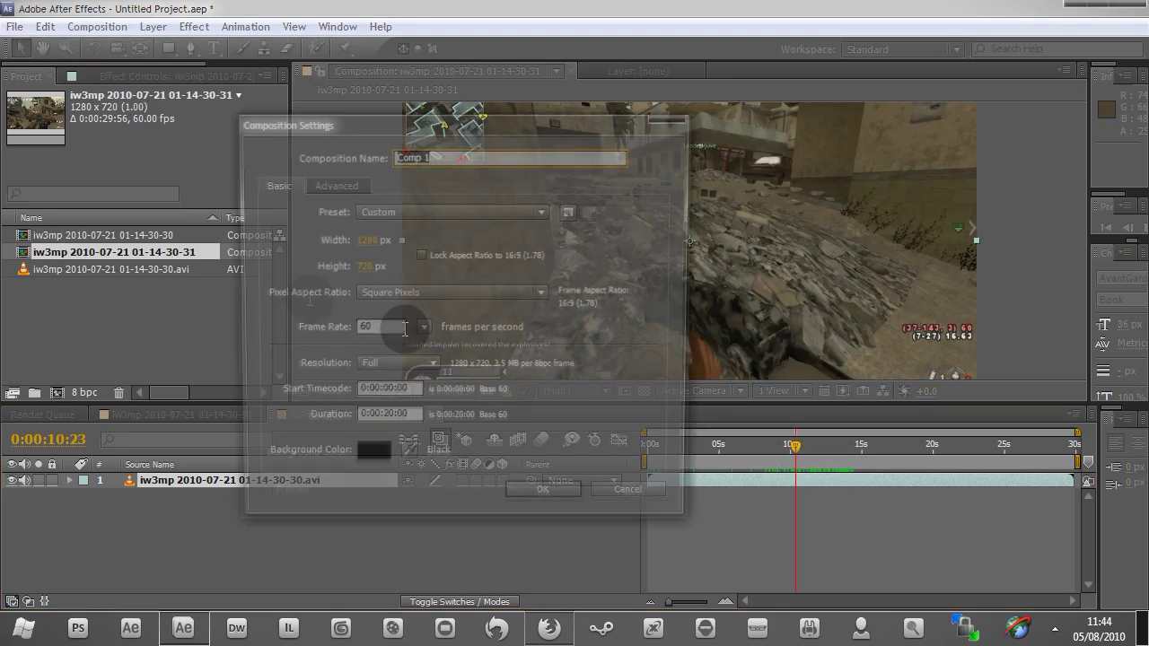
double_click(380, 329)
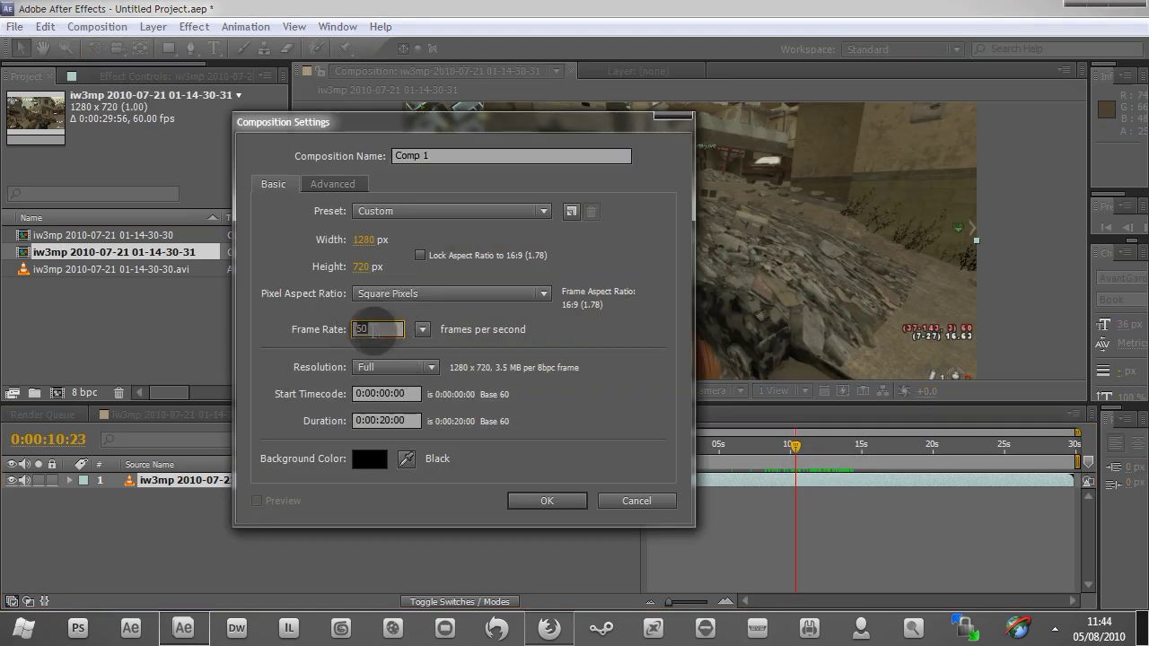
left_click(610, 502)
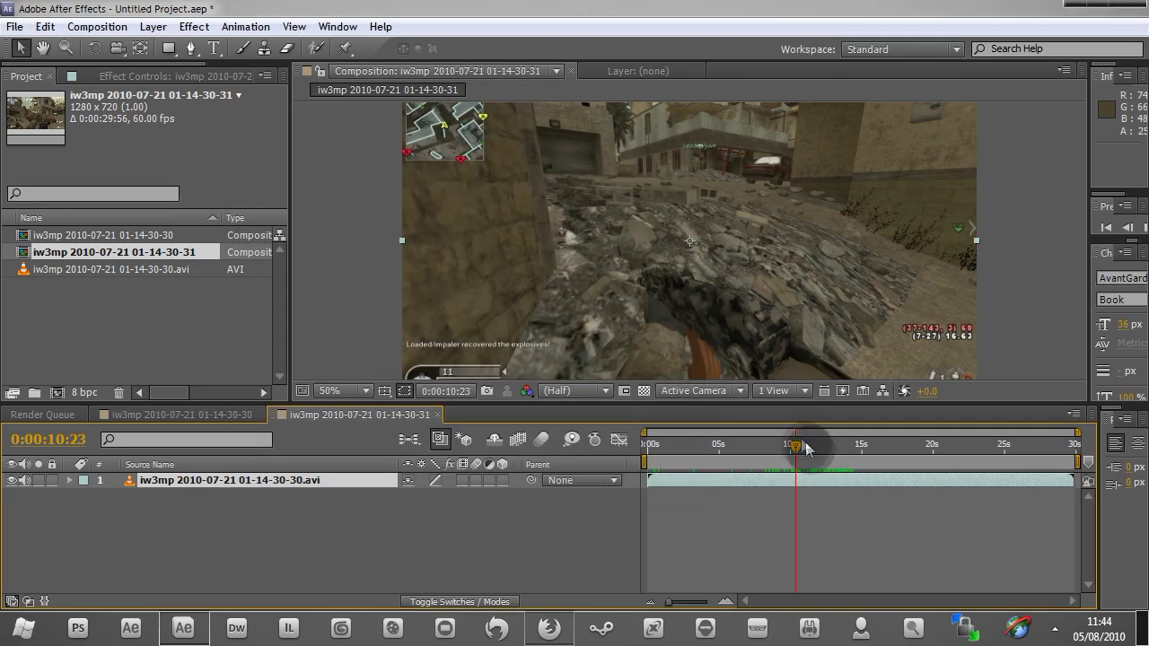
left_click_drag(795, 444, 769, 453)
Shift the footage upward and split the layer at 8 seconds and 0:00:09:15
left_click_drag(743, 360, 742, 260)
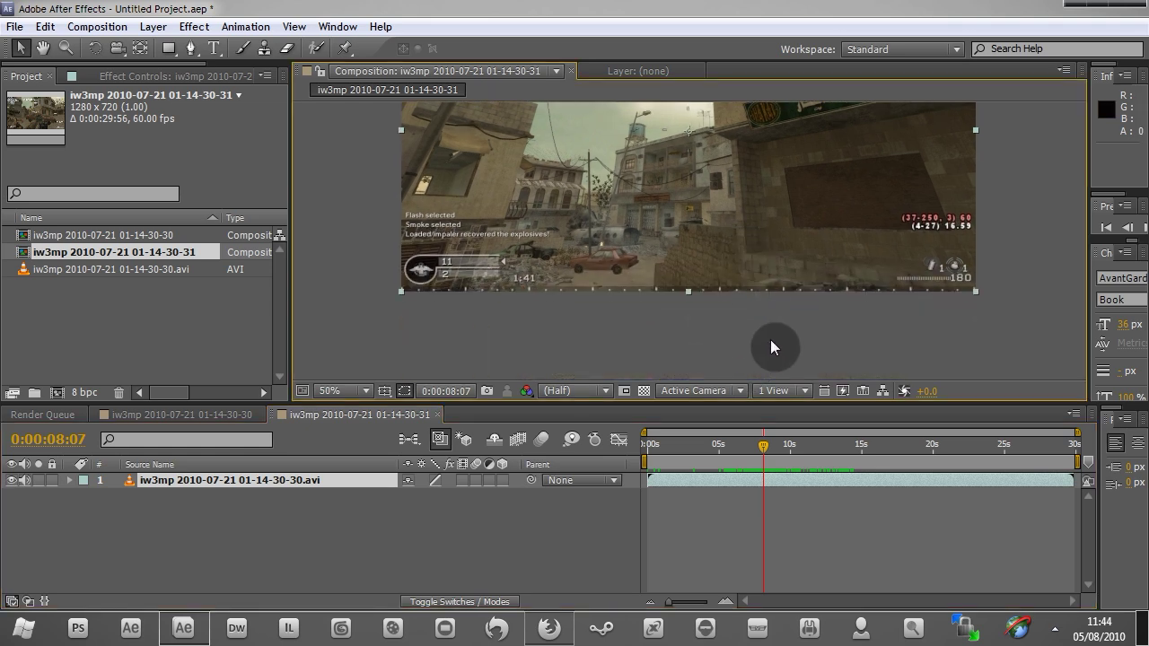
key("ctrl+shift+d")
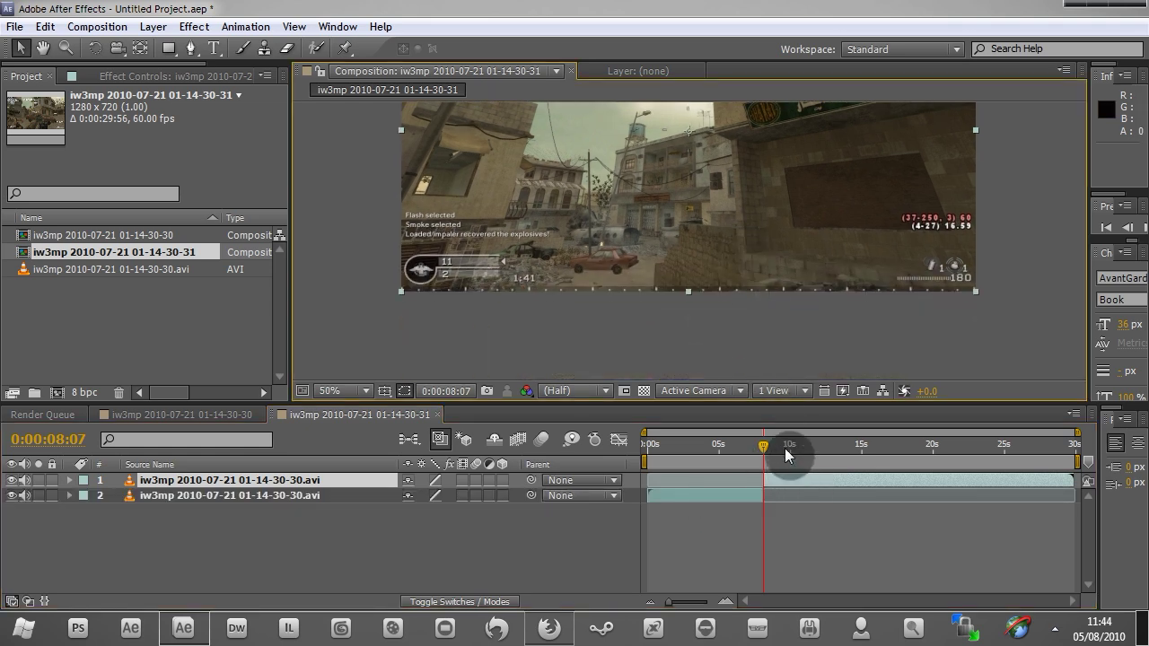
left_click_drag(762, 454, 781, 453)
key("ctrl+shift+d")
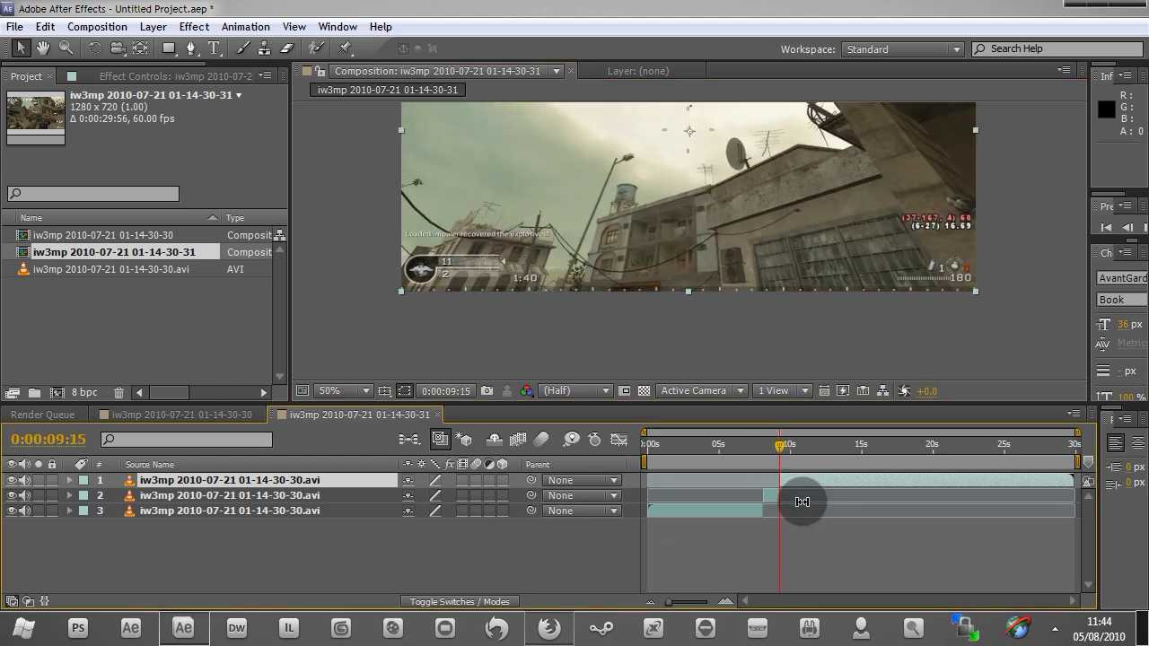
Push the final section later and nudge the short middle piece slightly later
left_click(769, 496)
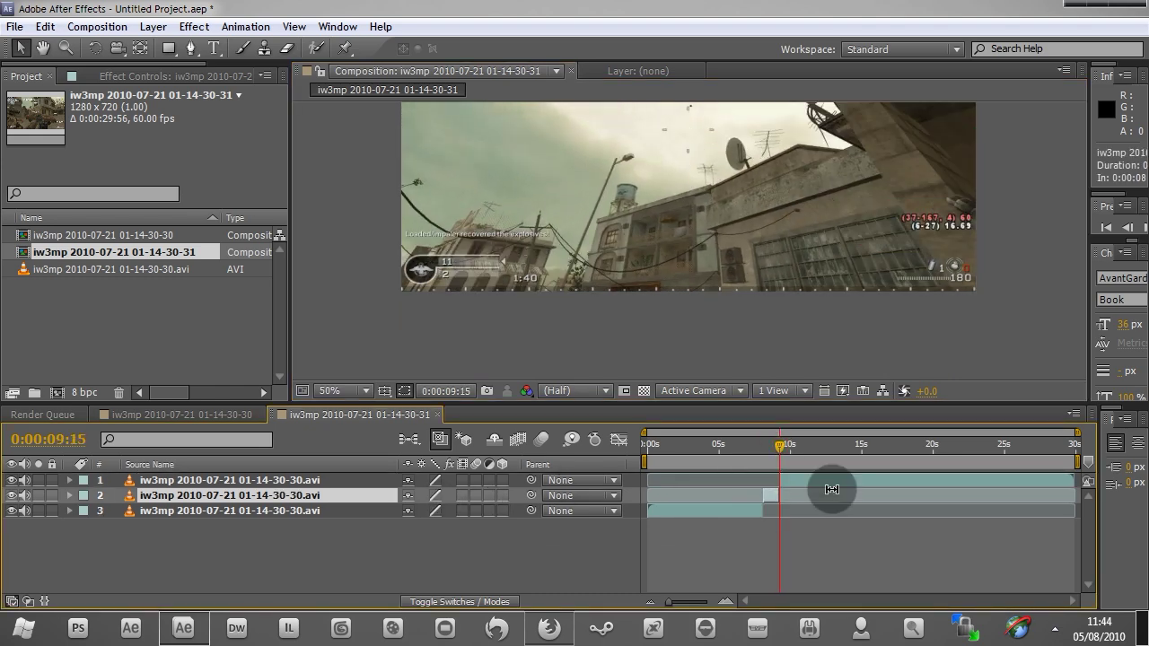
left_click_drag(820, 479, 883, 480)
left_click_drag(780, 453, 772, 444)
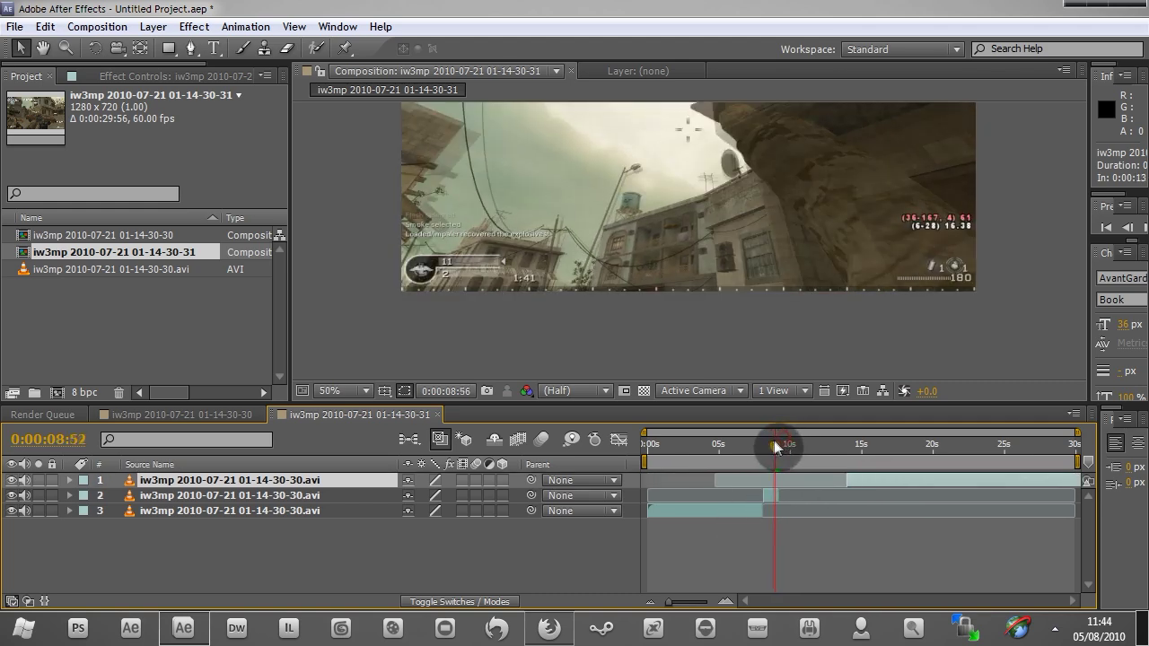
left_click_drag(769, 495, 776, 501)
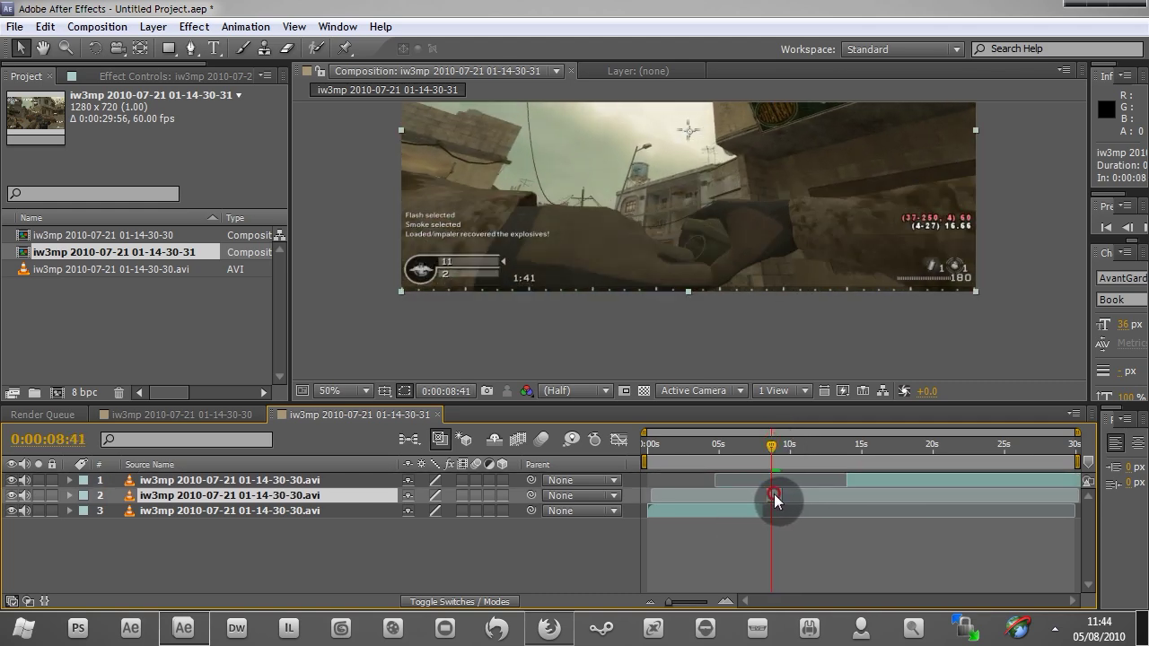
left_click(162, 27)
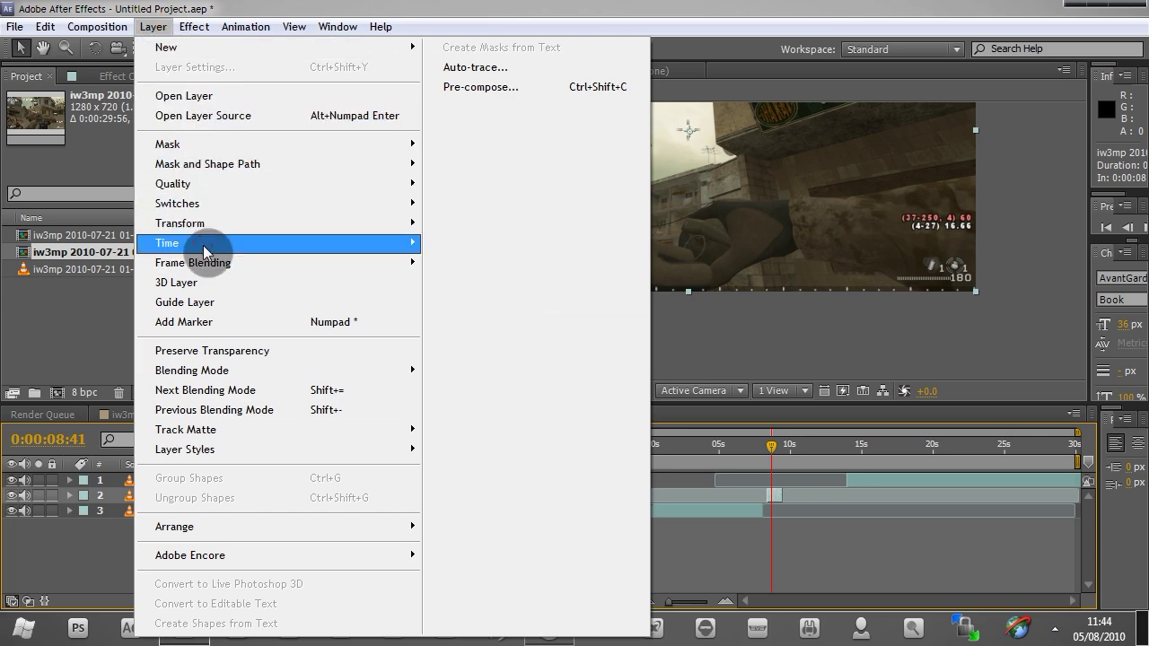
Apply a 500% Time Stretch to the middle layer, lengthening it to 0:00:05:40
mouse_move(179, 242)
left_click(516, 284)
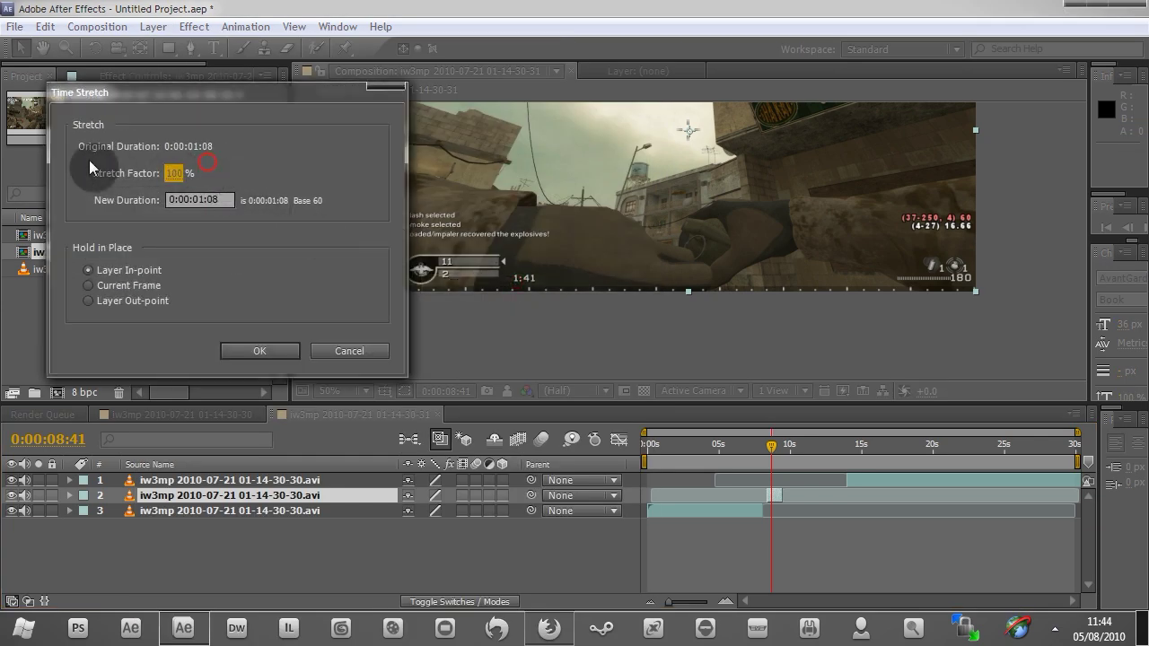
type("500")
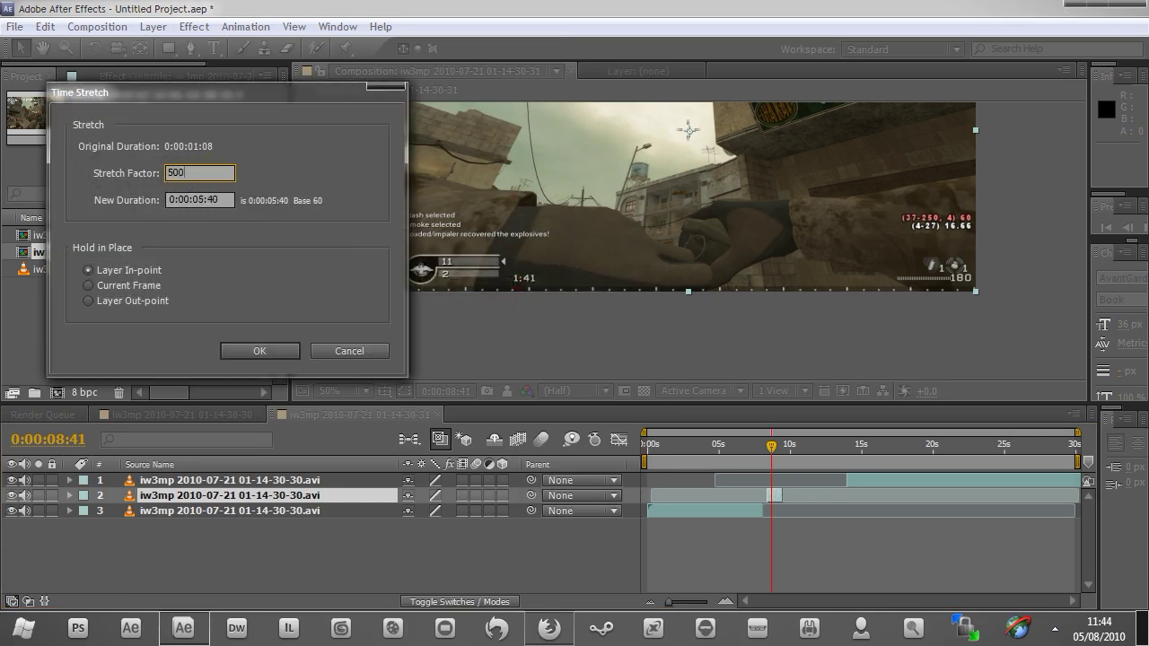
left_click(255, 309)
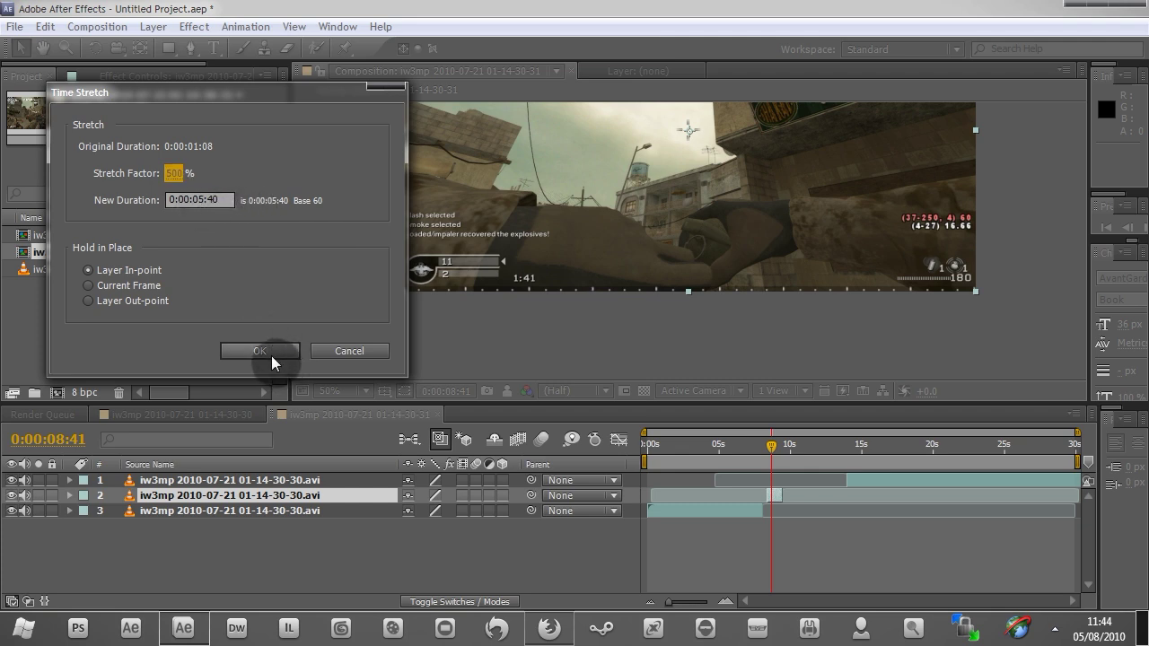
left_click(272, 351)
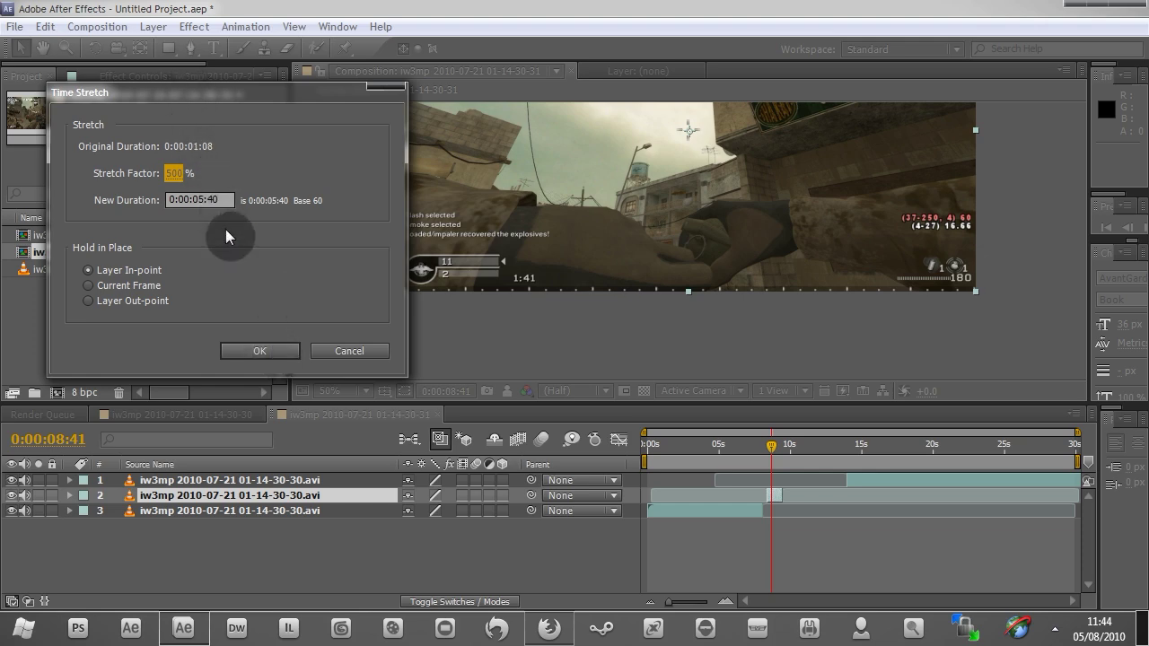
left_click(260, 352)
left_click_drag(771, 446, 761, 451)
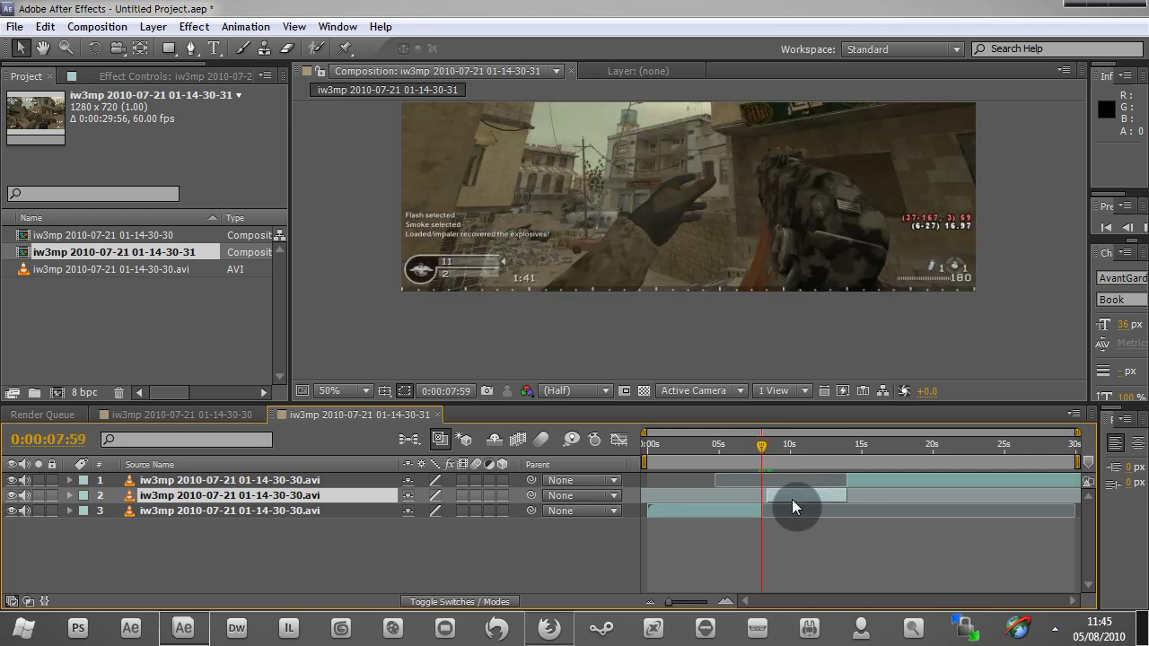
Start the work area at about 0:00:07:33 and RAM-preview the slow-motion section
mouse_move(762, 446)
left_mouse_down()
mouse_move(841, 455)
mouse_move(855, 476)
mouse_move(832, 450)
mouse_move(785, 444)
left_mouse_up()
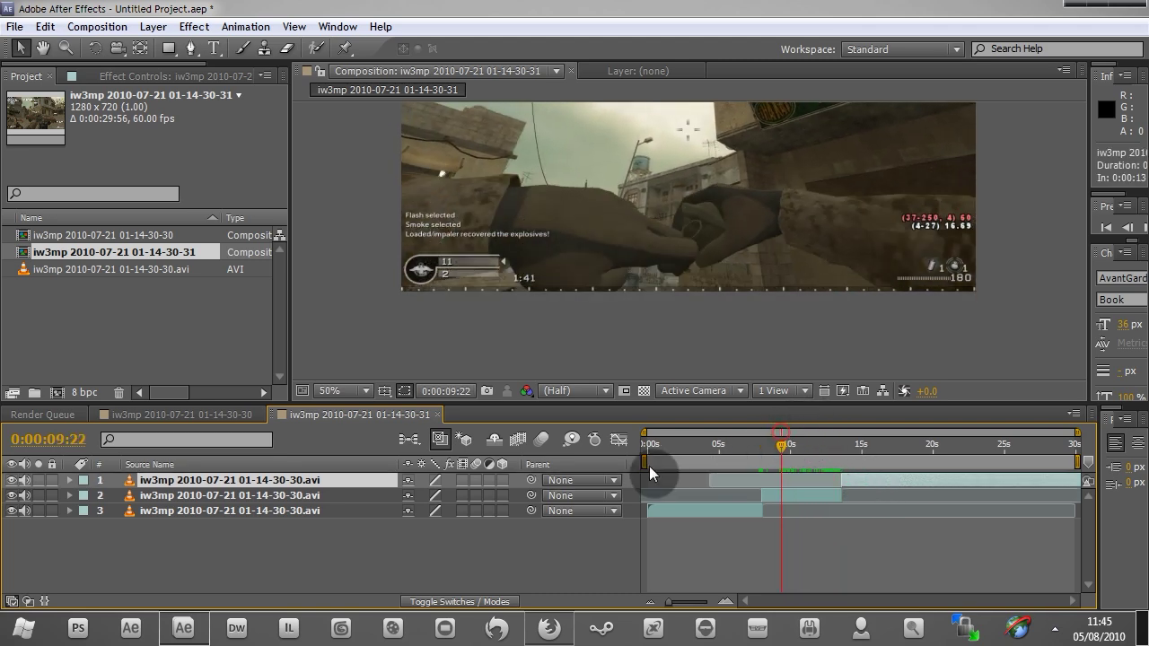
left_click_drag(648, 461, 751, 461)
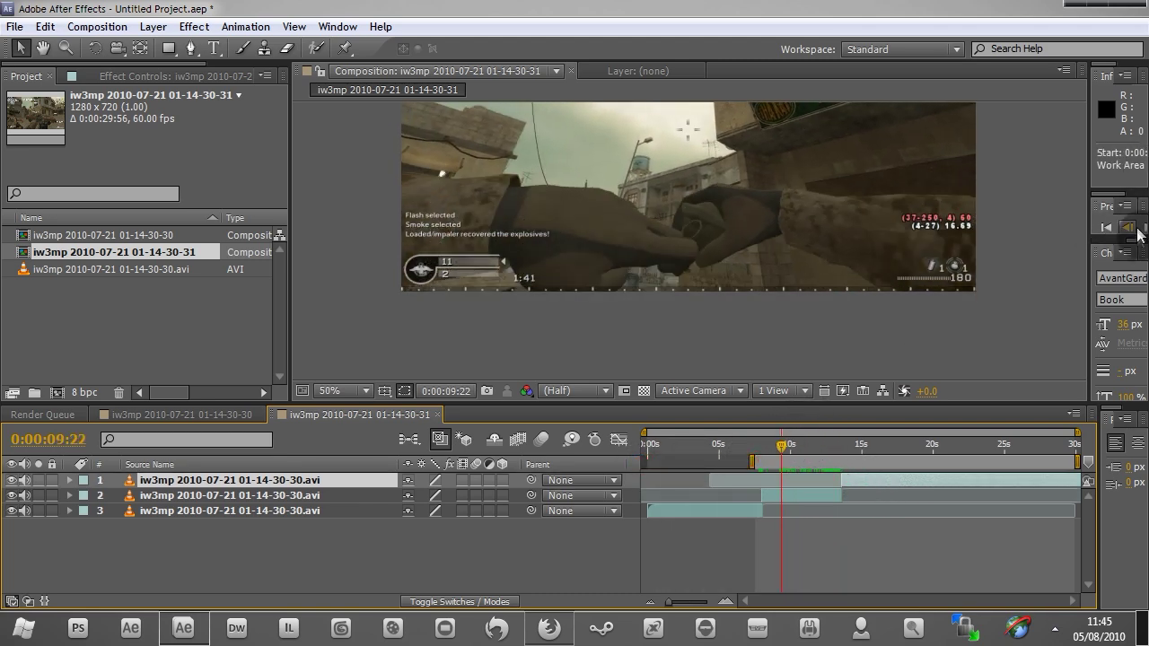
left_click_drag(1092, 199, 962, 197)
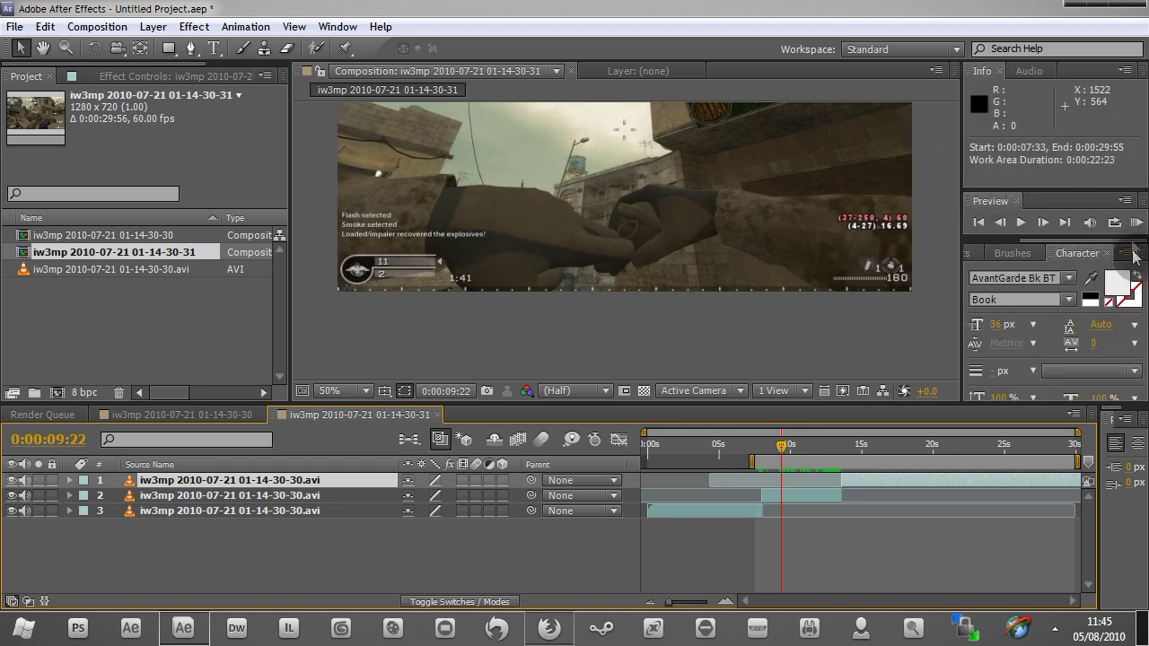
left_click(1134, 225)
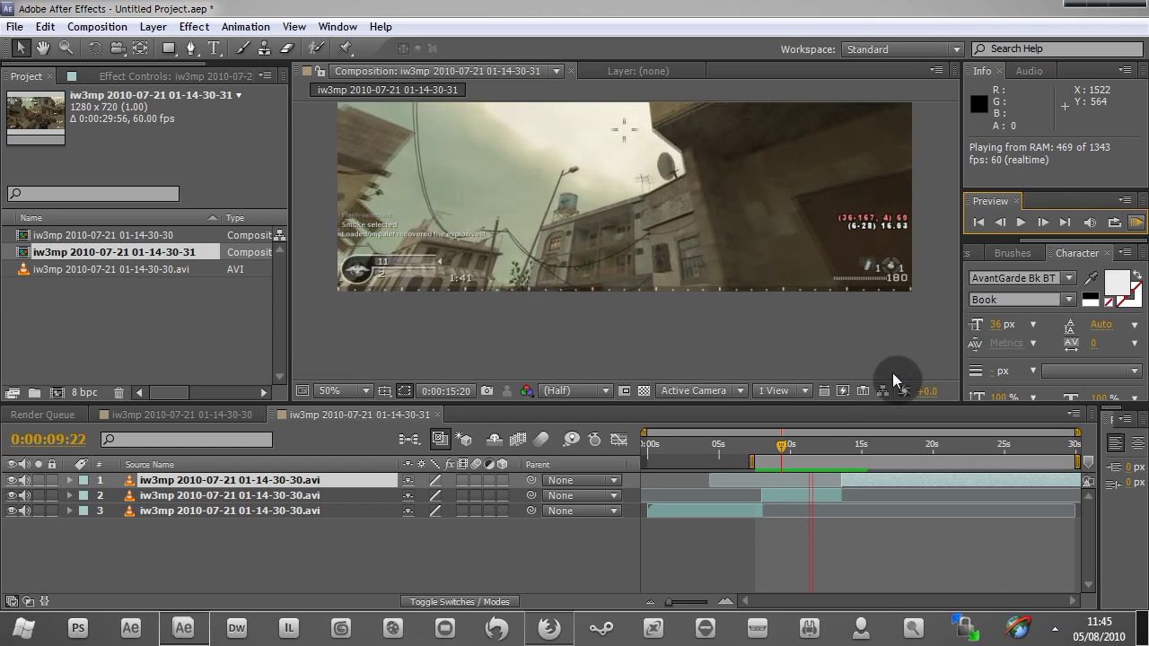
left_click_drag(836, 455, 780, 446)
Enable frame blending and set the stretched middle layer to Pixel Motion, then inspect blended frames
left_click(781, 495)
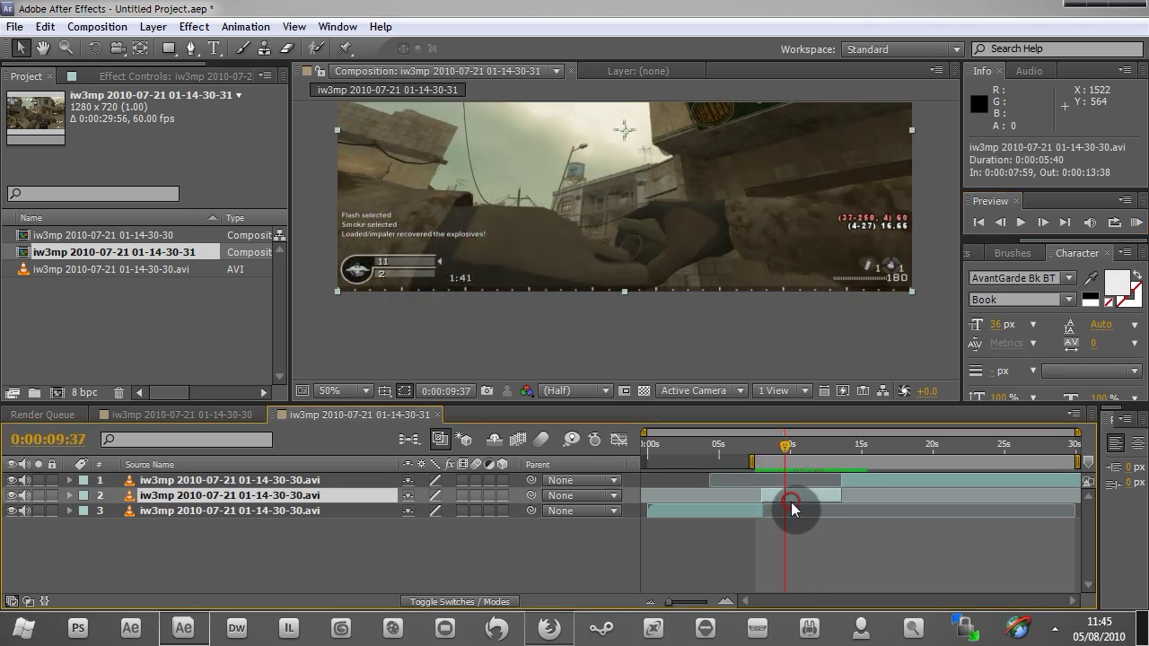
left_click(520, 440)
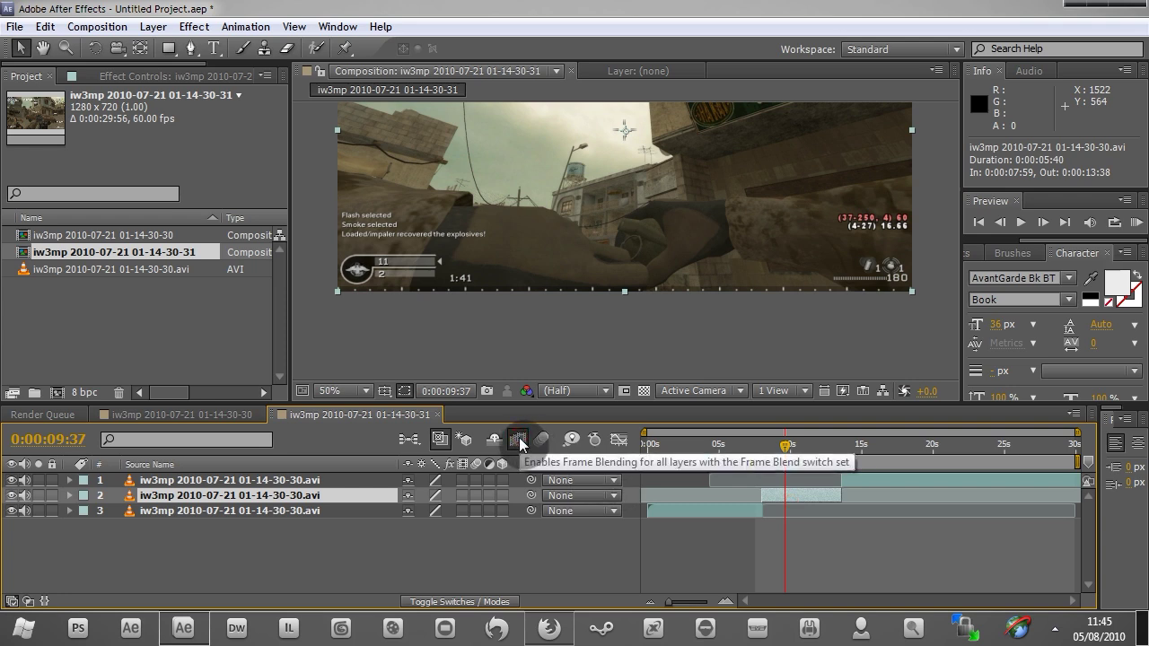
right_click(391, 502)
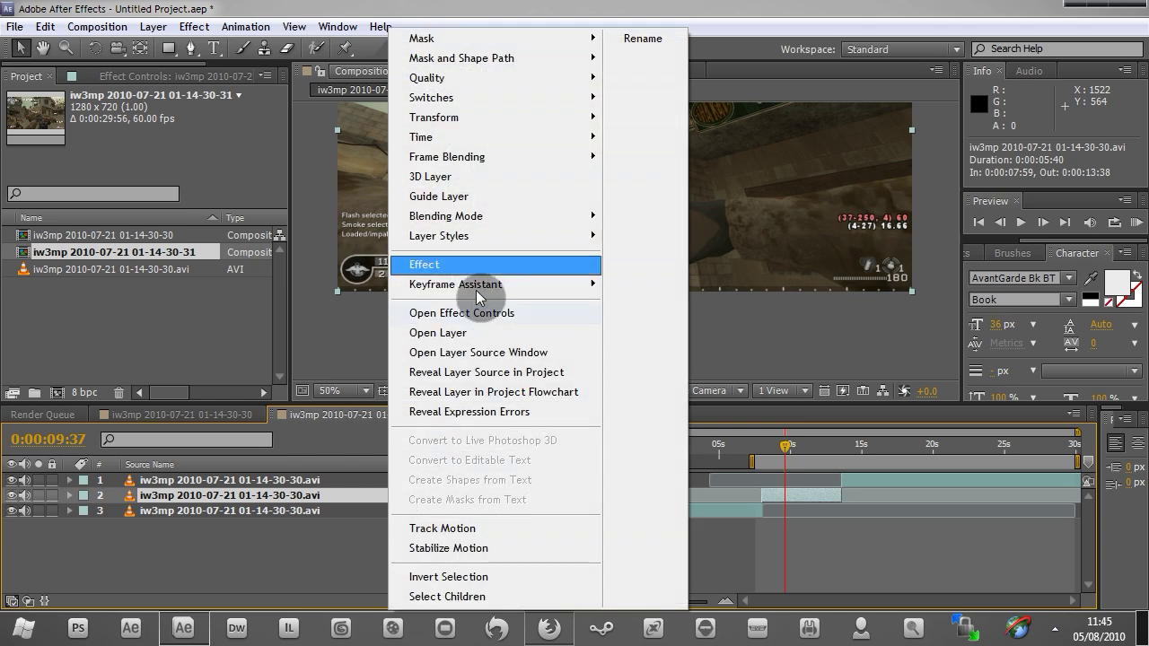
mouse_move(592, 157)
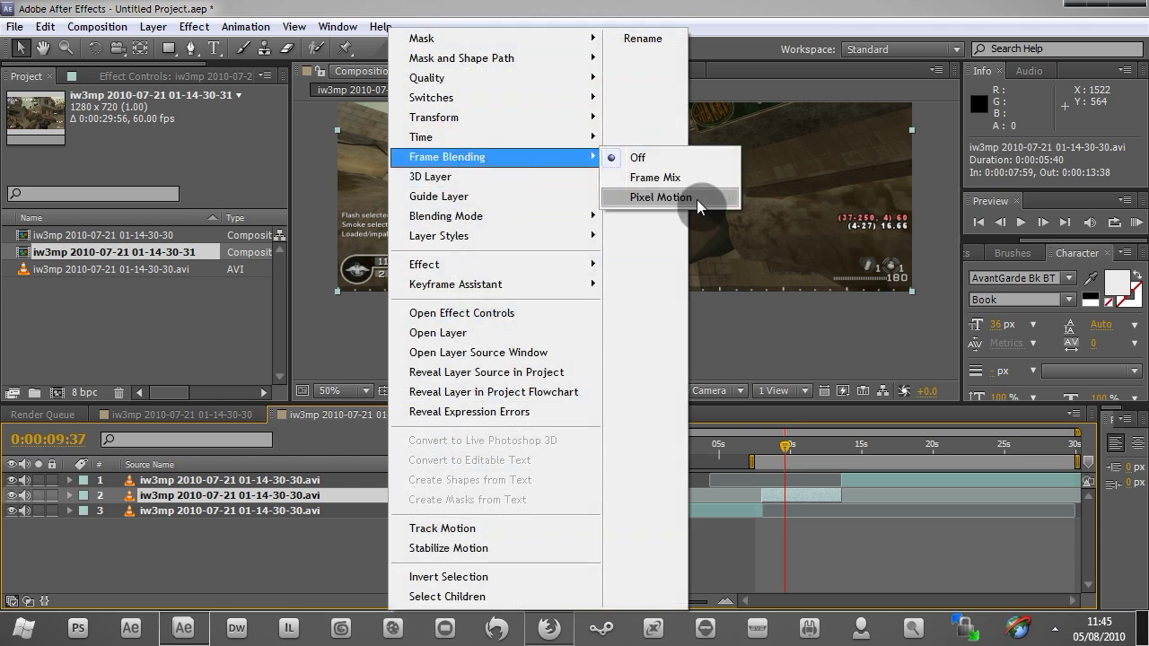
left_click(696, 199)
left_click(779, 443)
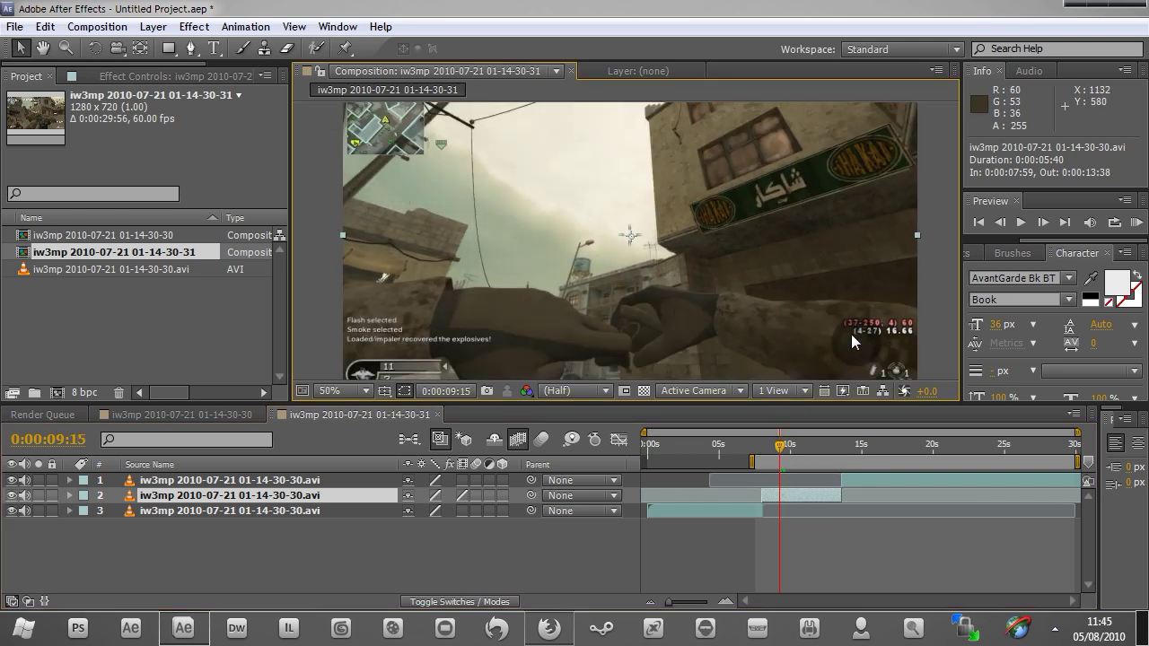
mouse_move(777, 457)
left_mouse_down()
mouse_move(760, 461)
mouse_move(767, 469)
left_mouse_up()
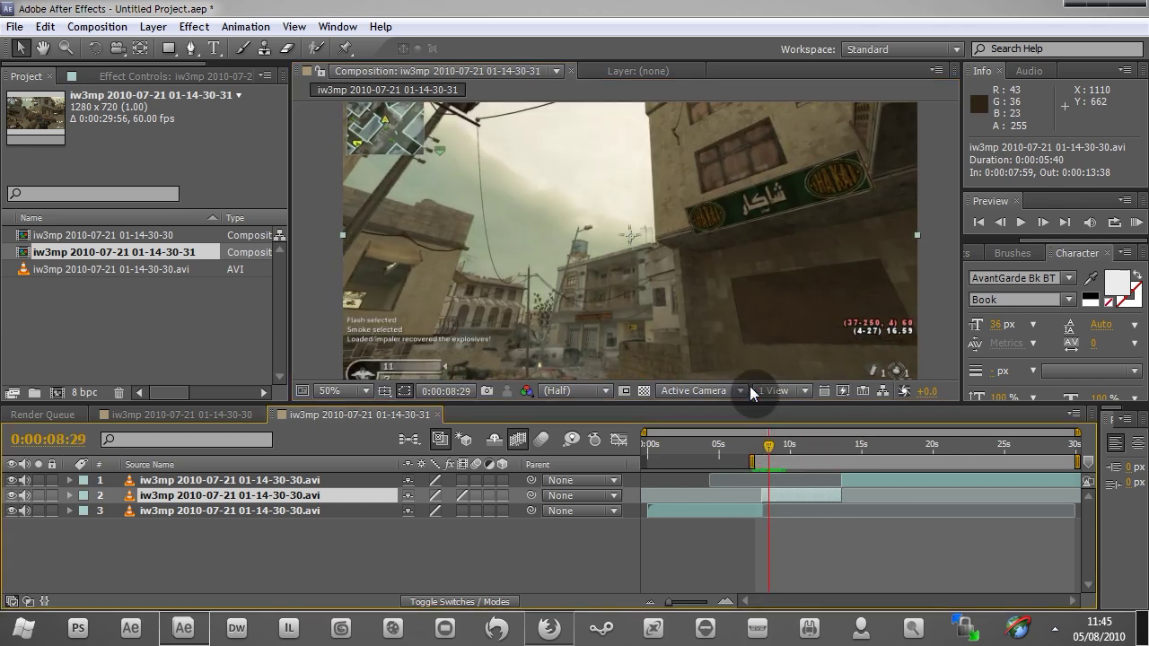
key("grave")
key("space")
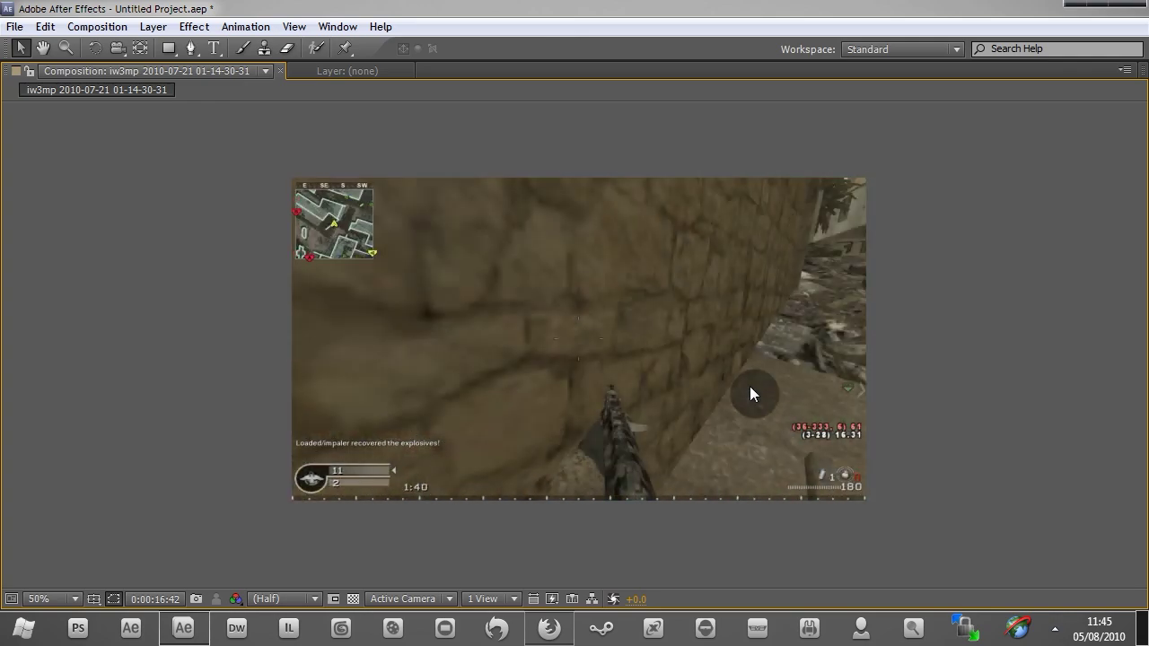
left_click(751, 393)
key("space")
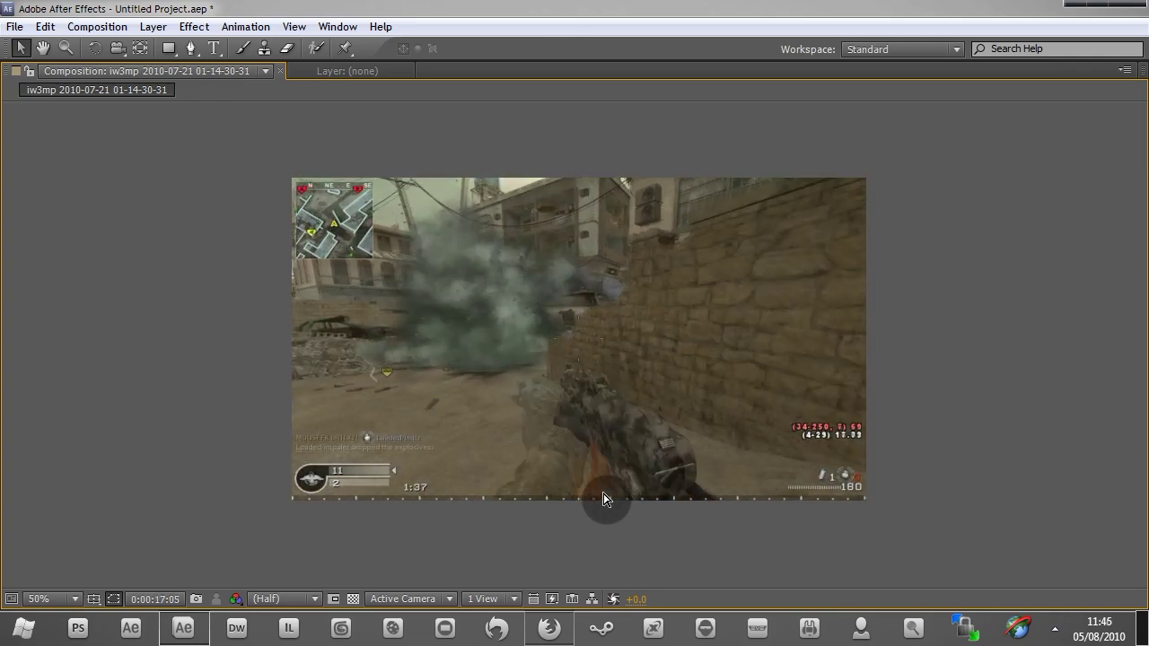
key("space")
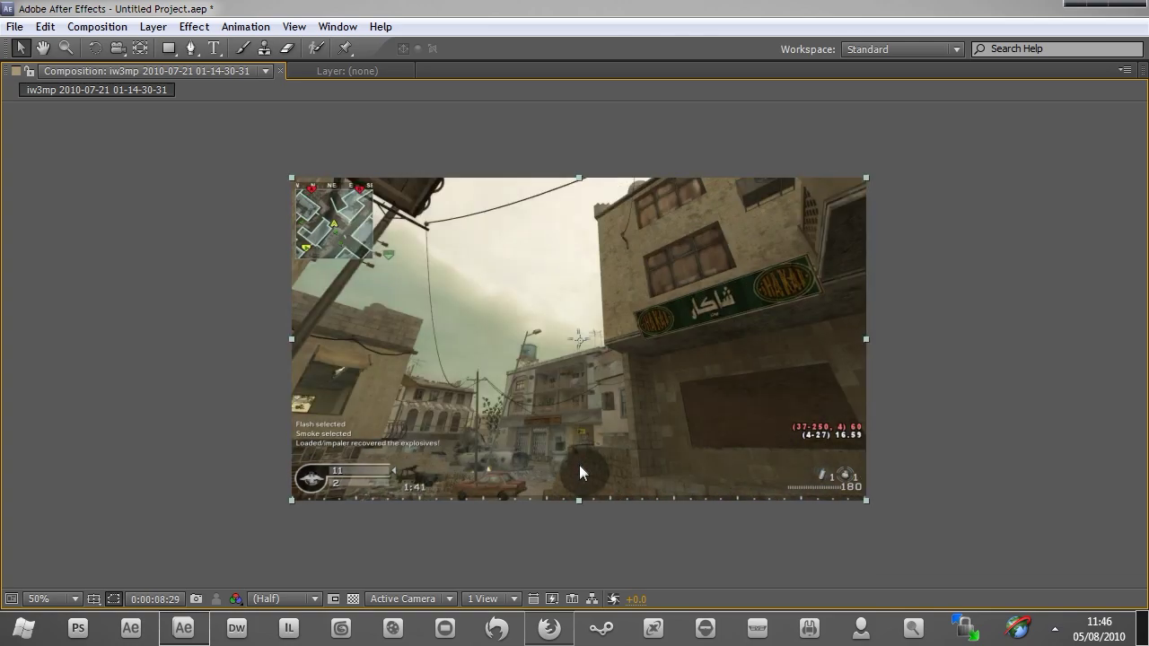
key("grave")
left_click(758, 446)
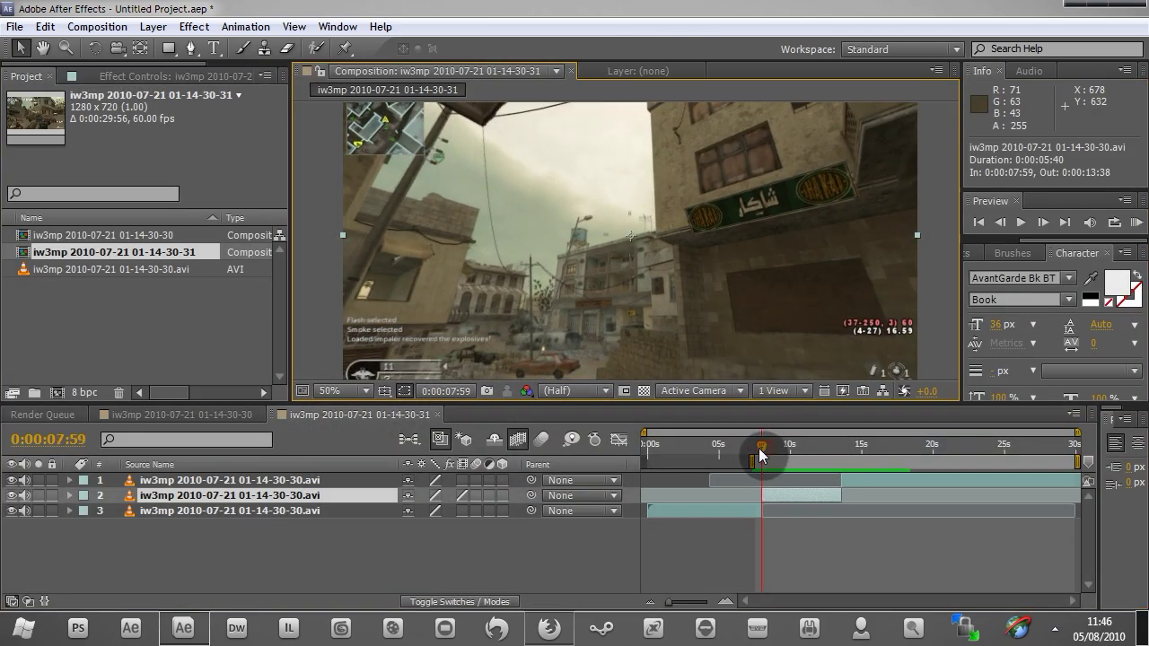
left_click_drag(759, 446, 789, 448)
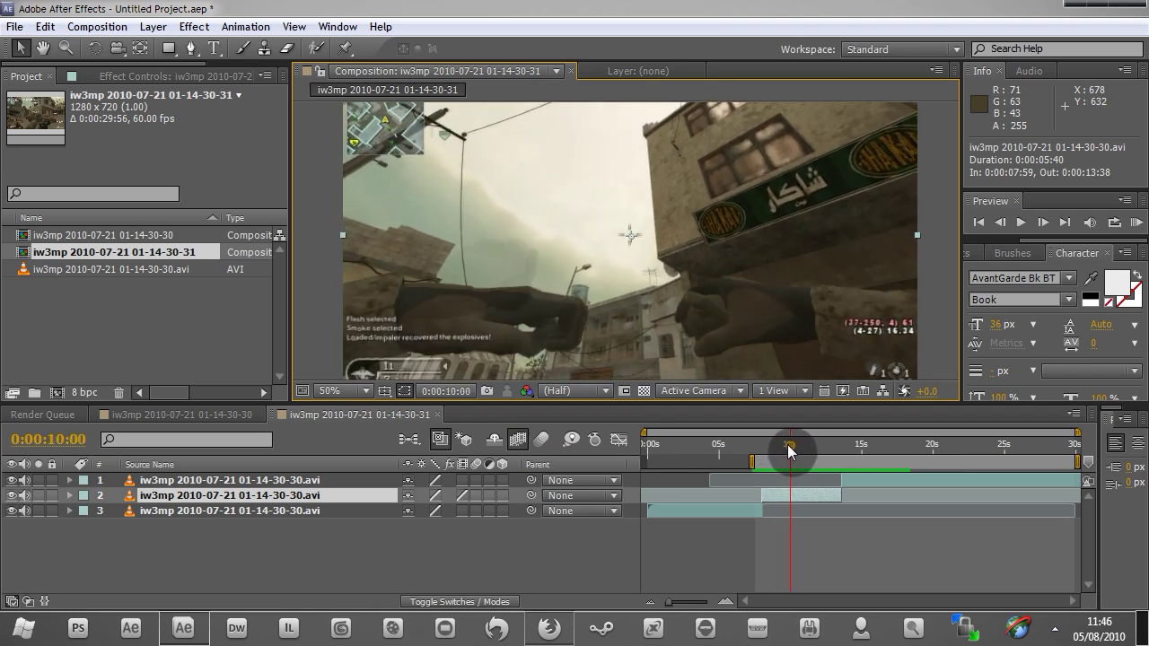
scroll(663, 247, "down", 2)
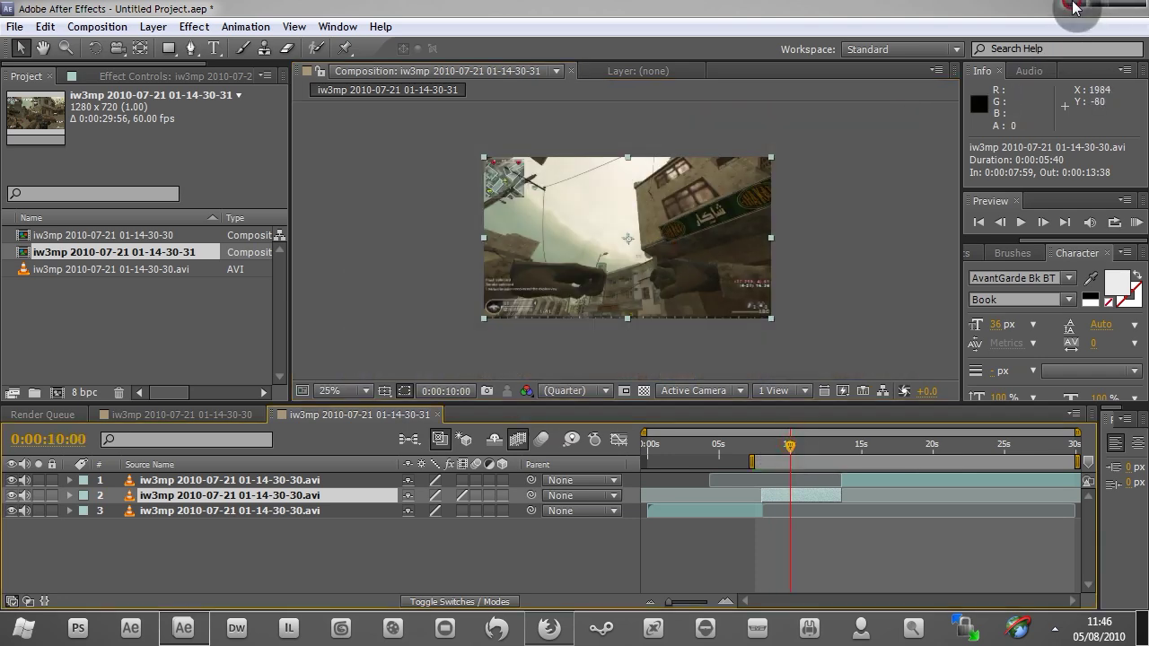
left_click(1074, 9)
Scroll through the Artificial Animation forum page in Chrome, then minimize Chrome to reveal the desktop
left_click(555, 633)
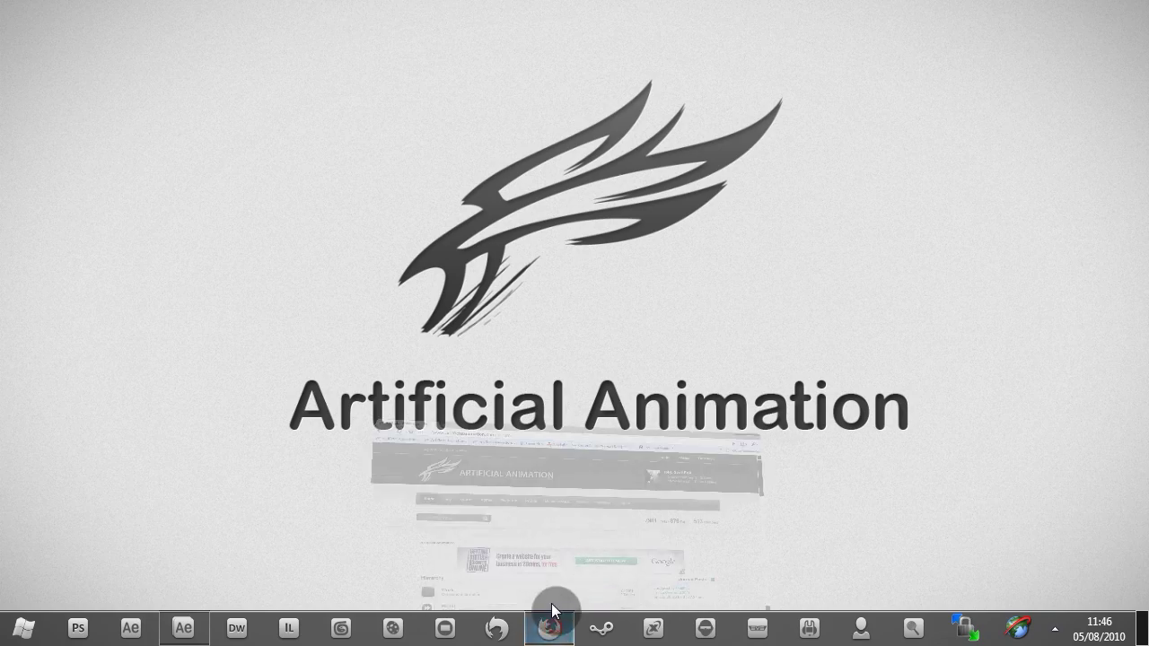
scroll(517, 399, "down", 5)
scroll(517, 407, "down", 4)
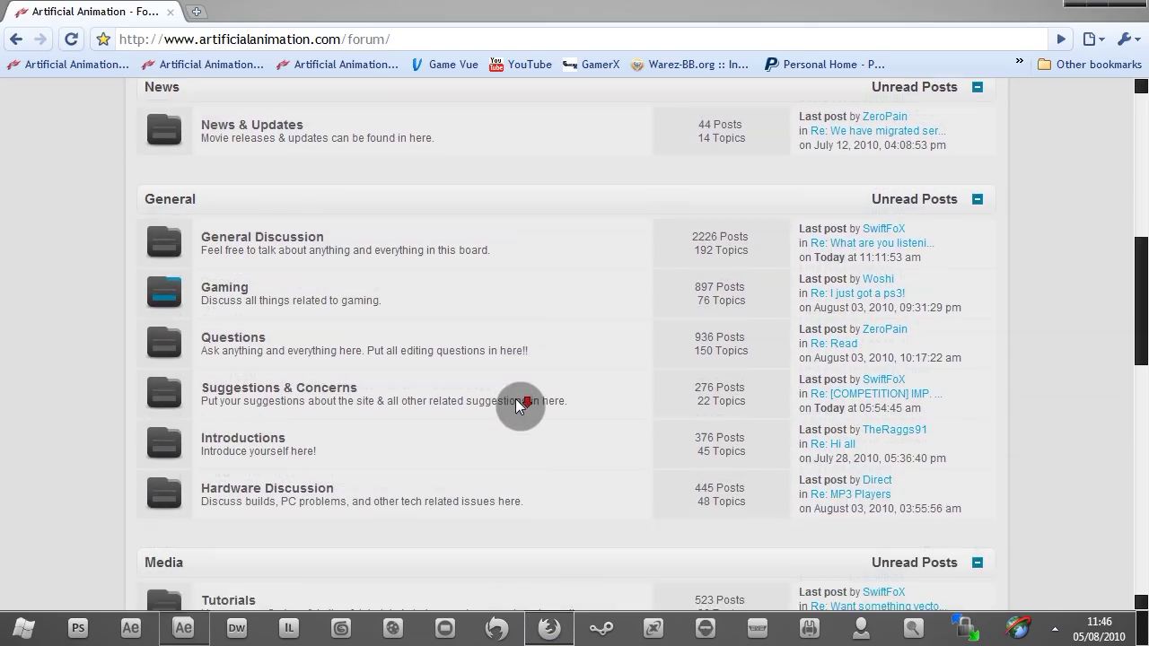
scroll(513, 401, "up", 9)
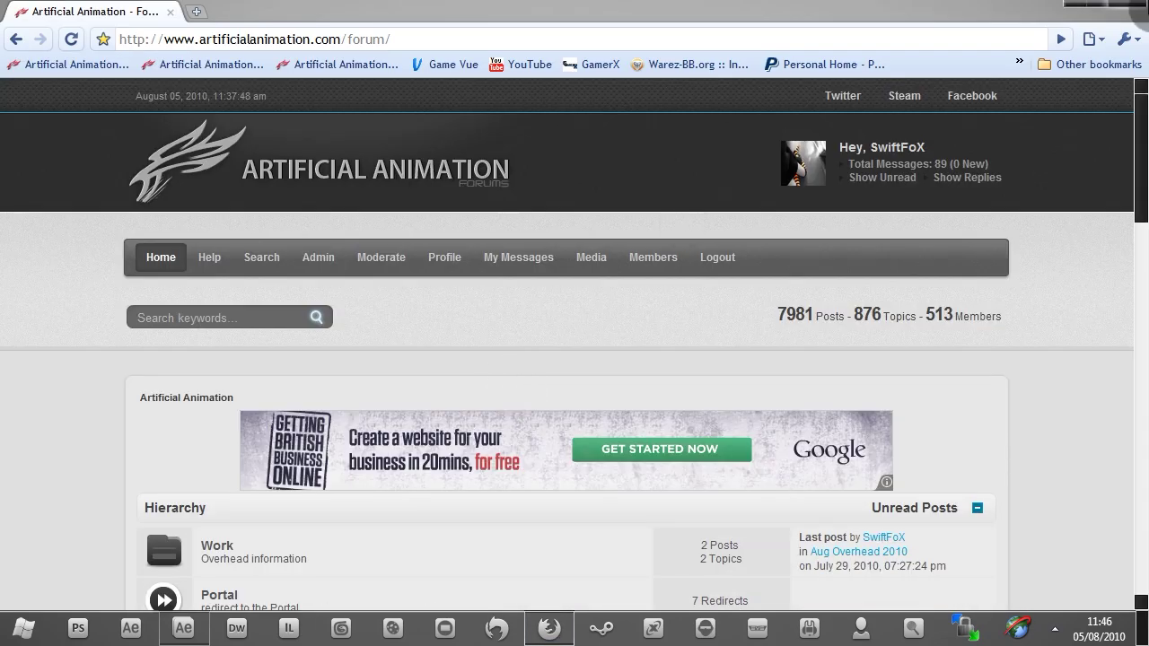
left_click(1132, 7)
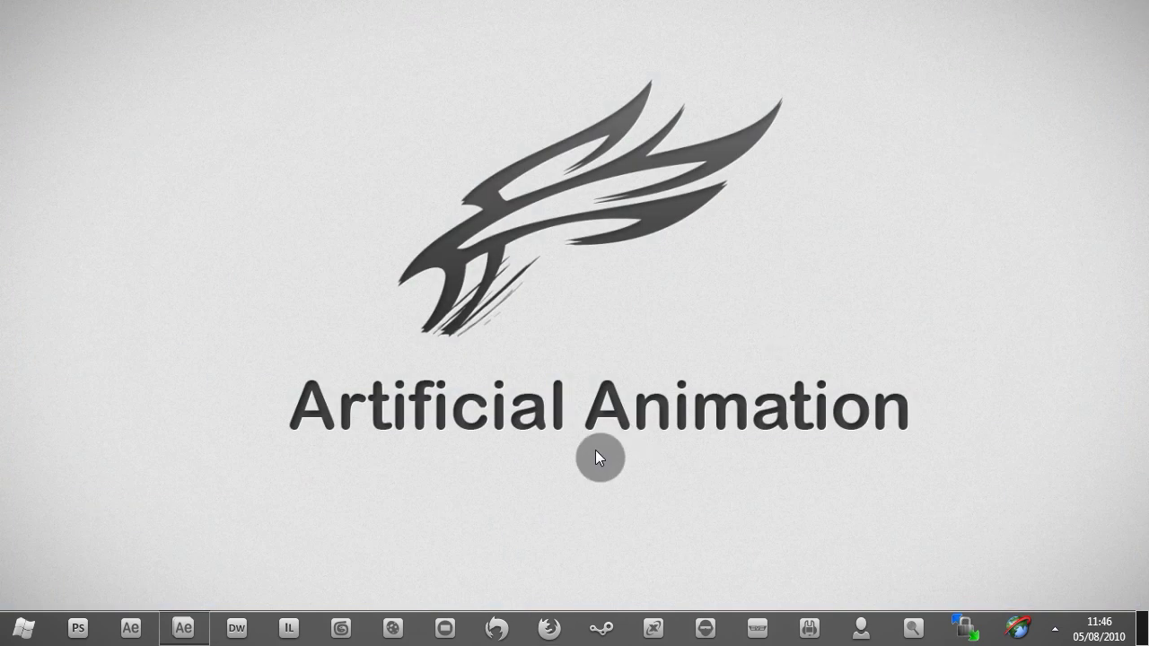